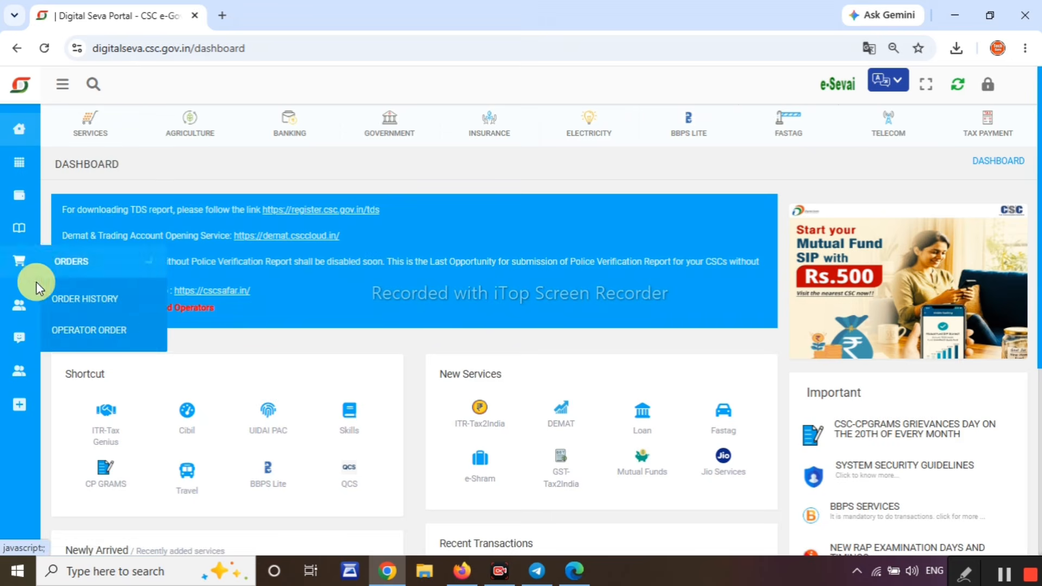
- Search the portal's services for "uti" and open the UTIITSL PAN service
left_click(93, 84)
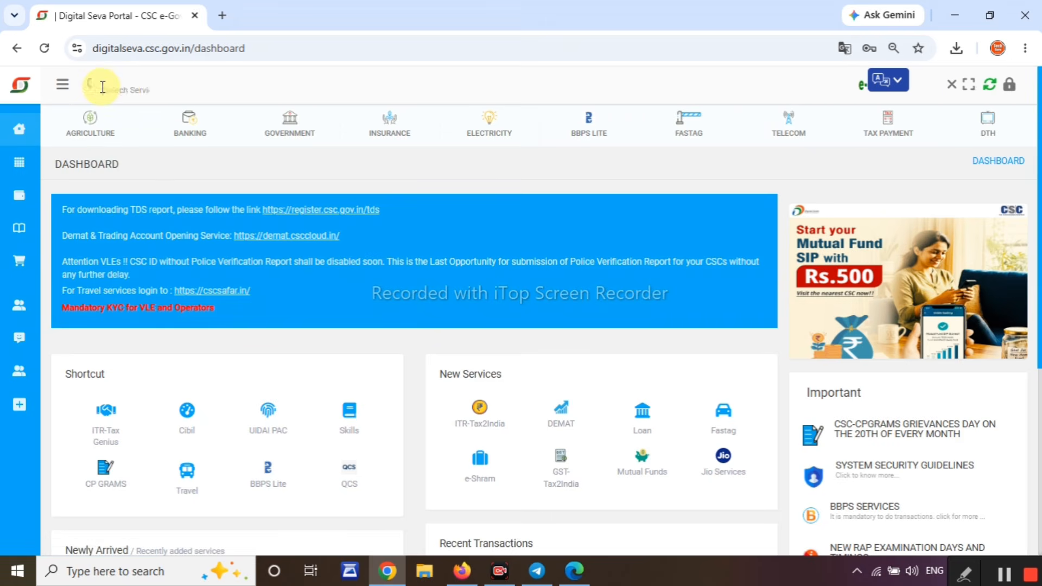
type("uti")
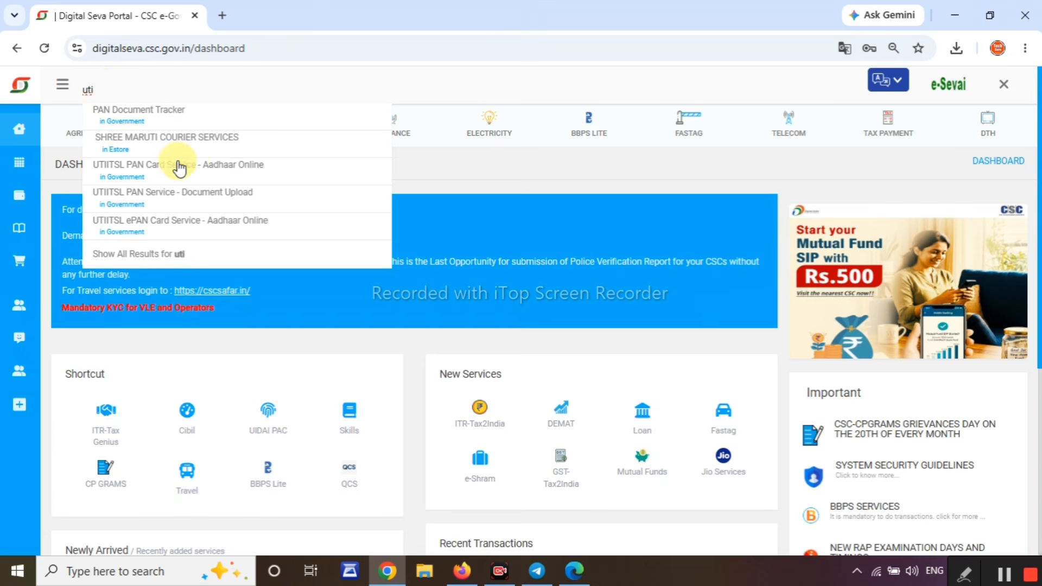
left_click(252, 185)
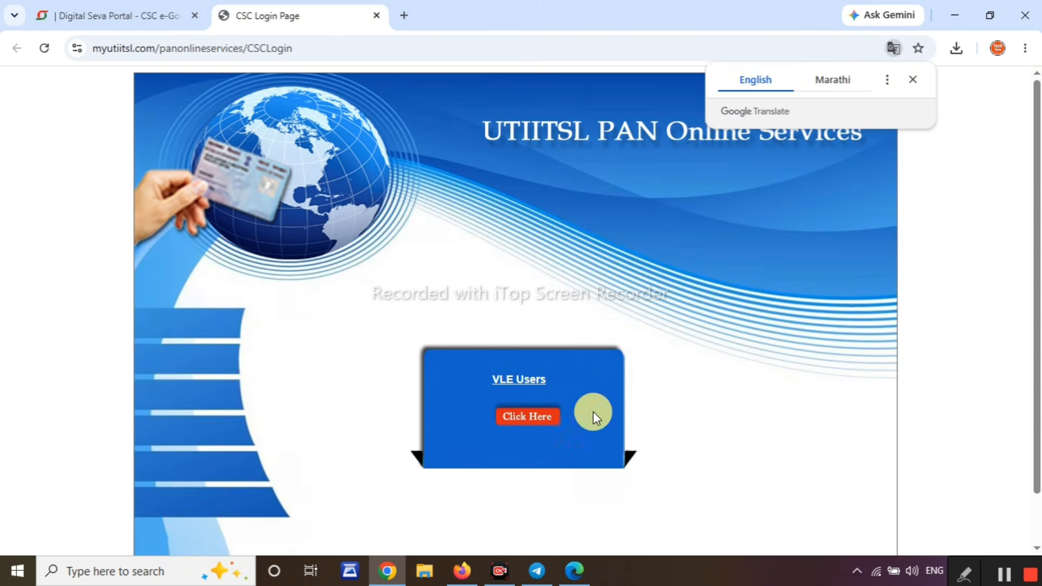
- Log in through the VLE Users entry with the verification code and submit the VLE profile details
left_click(518, 429)
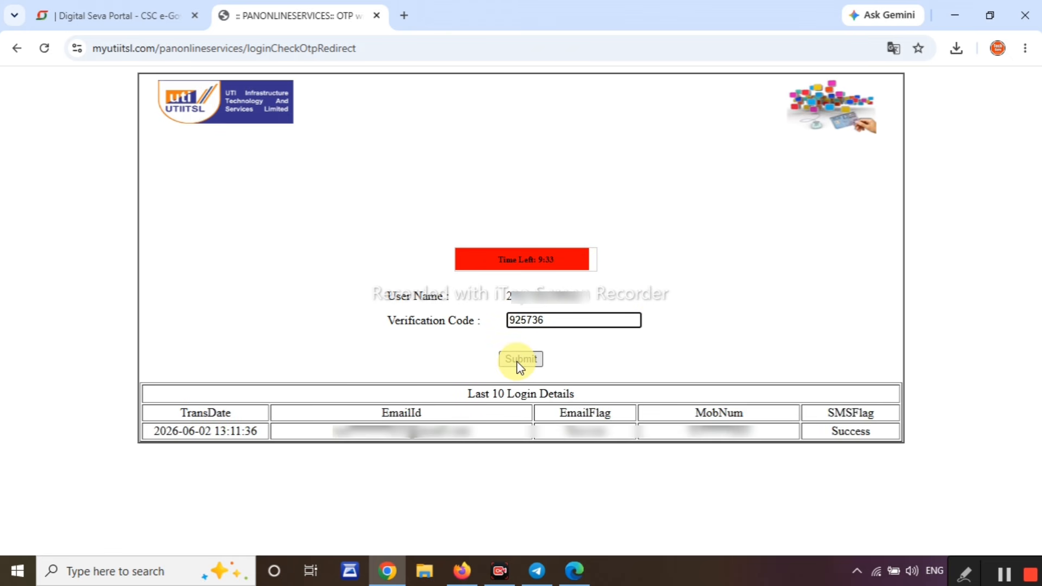
left_click(517, 362)
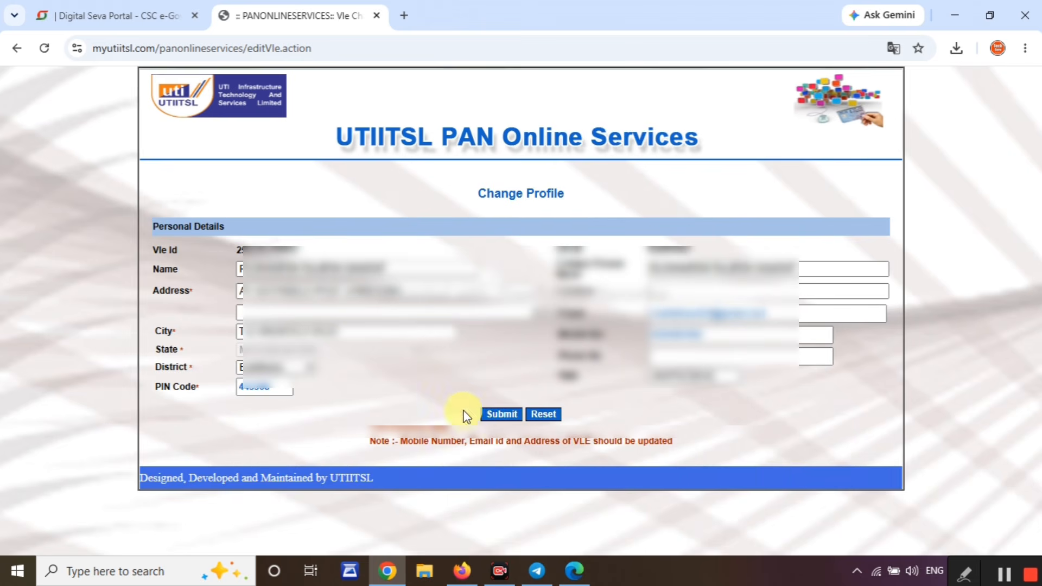
left_click(496, 415)
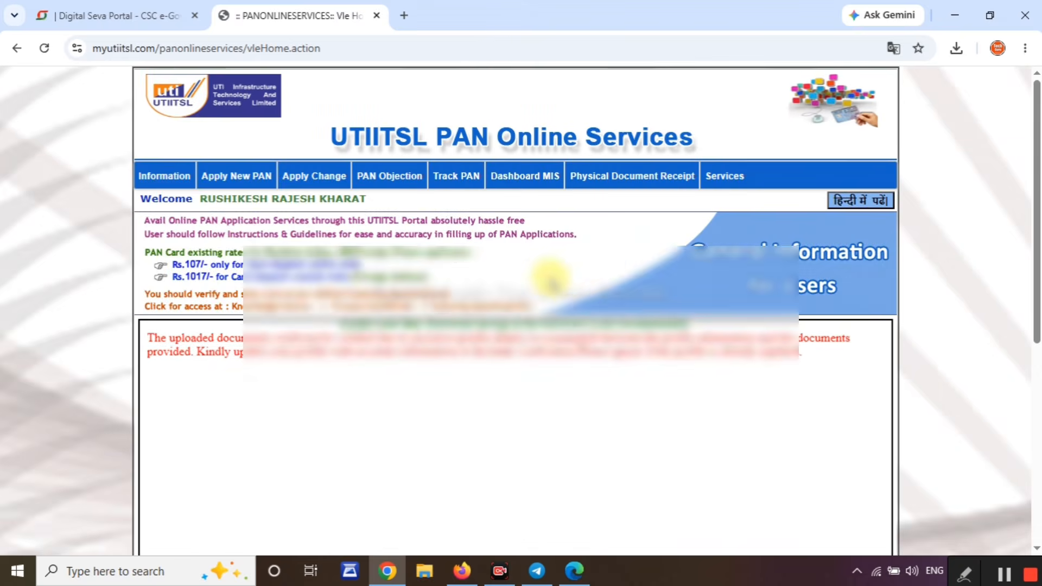
- Open the application form for a new PAN and set the application to Physical Mode
mouse_move(247, 180)
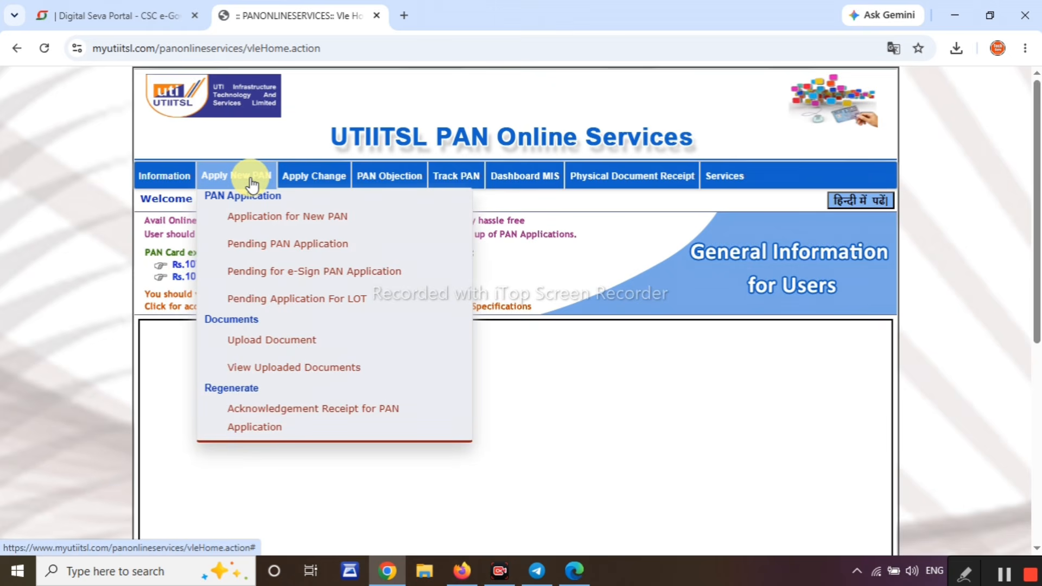
left_click(293, 223)
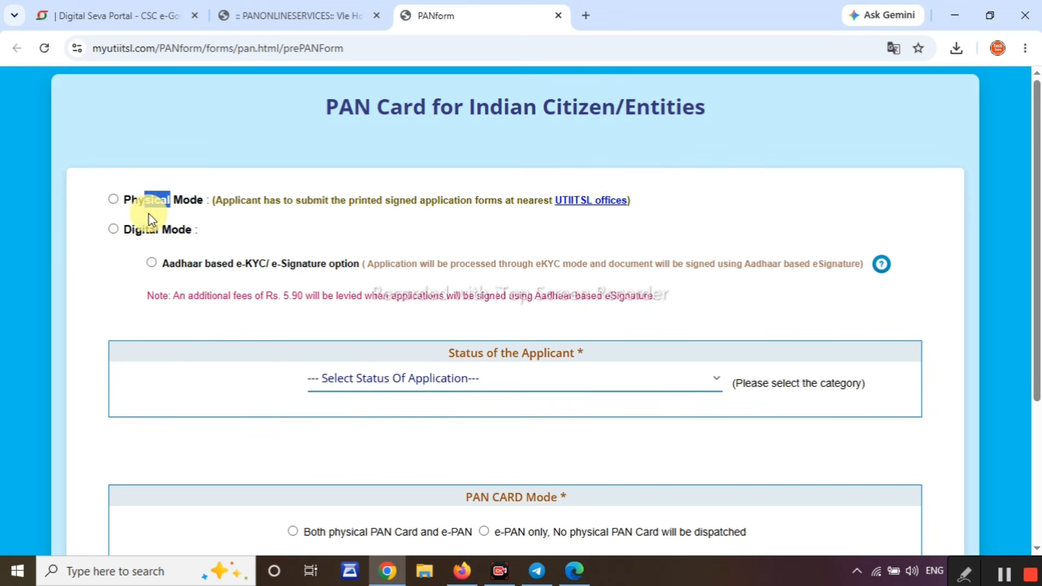
left_click_drag(142, 229, 172, 229)
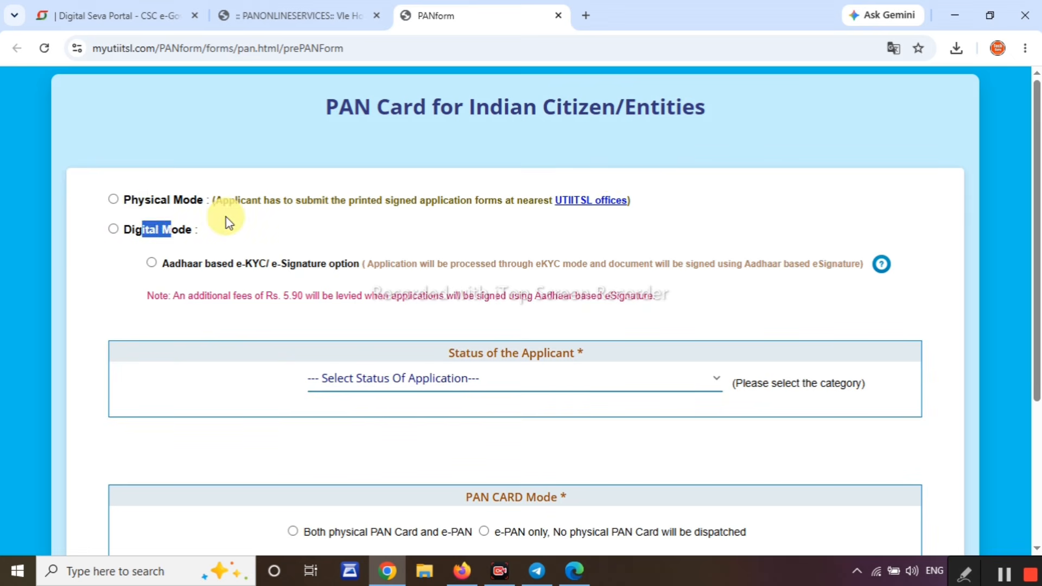
left_click(113, 199)
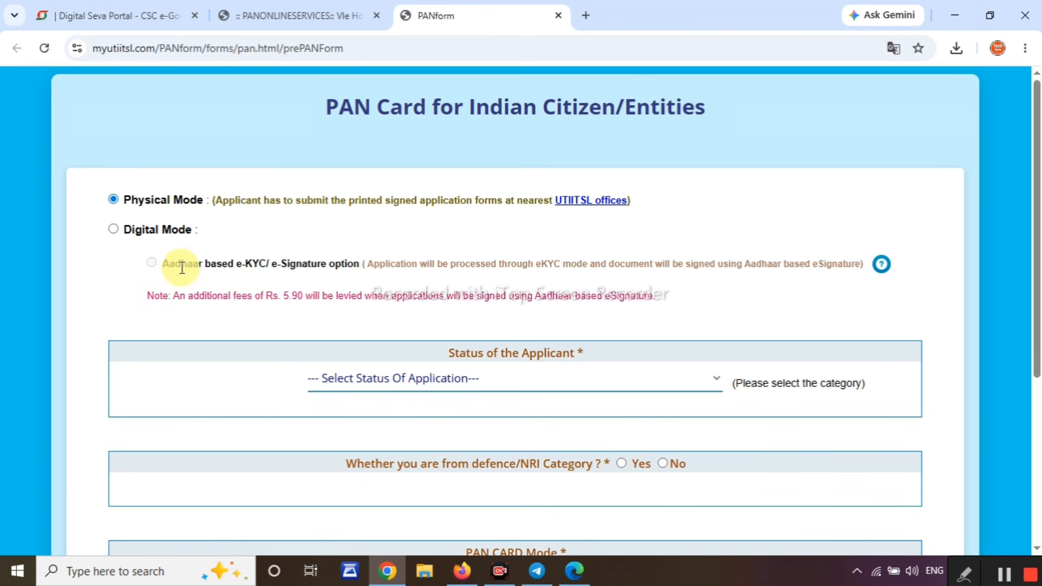
left_click_drag(197, 263, 327, 263)
left_click(325, 230)
left_click_drag(136, 229, 256, 240)
left_click(256, 240)
scroll(380, 293, "down", 1)
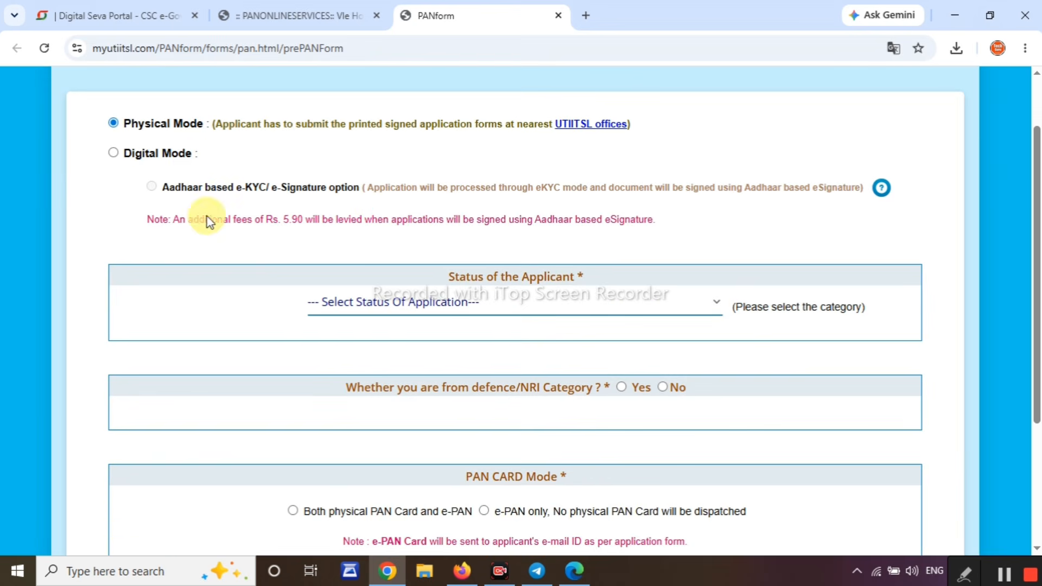
- Set the status of the applicant to Individual and answer No for the defence/NRI category
left_click(363, 321)
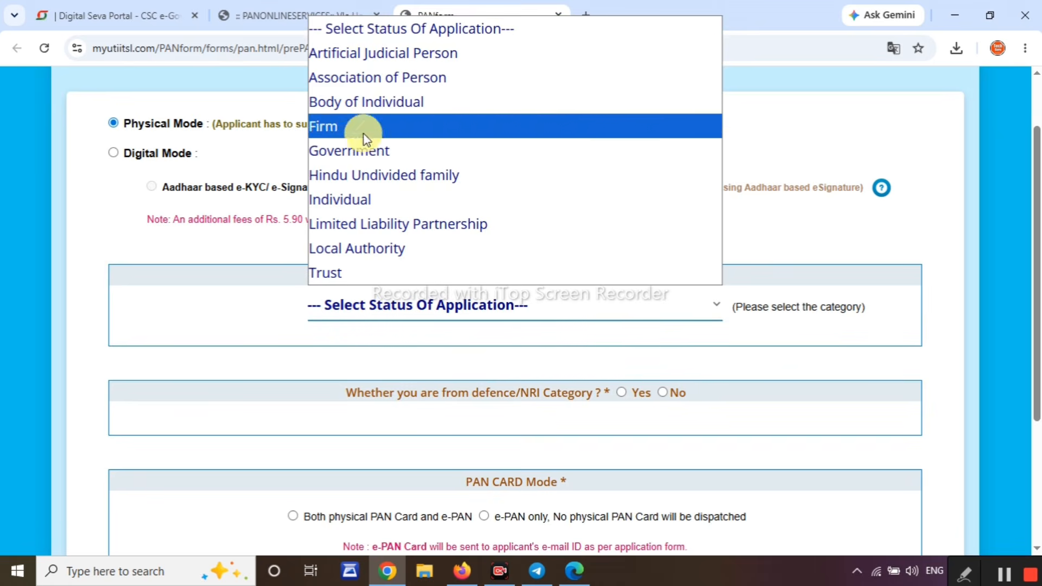
left_click(351, 199)
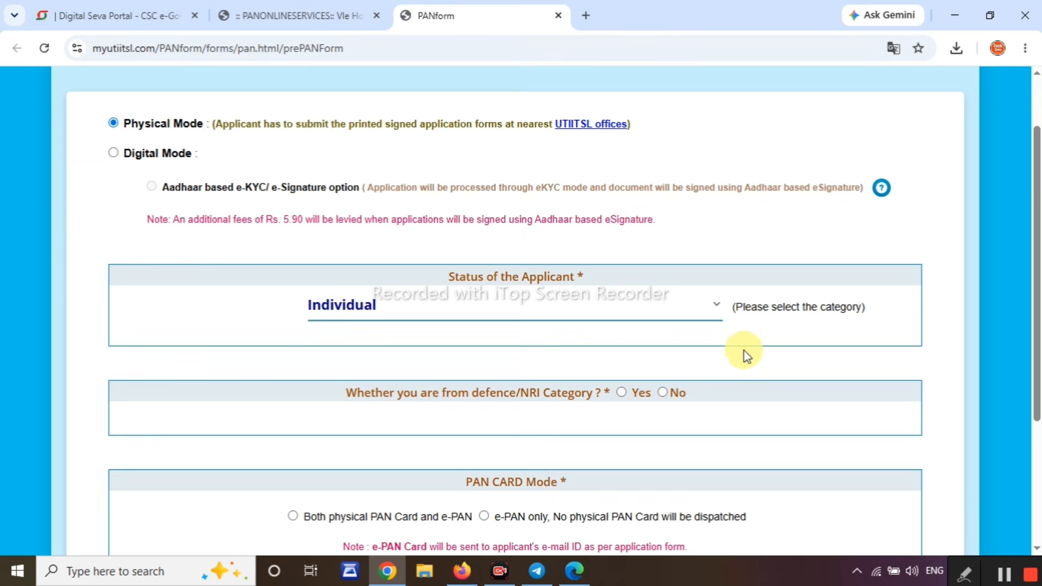
scroll(744, 352, "down", 1)
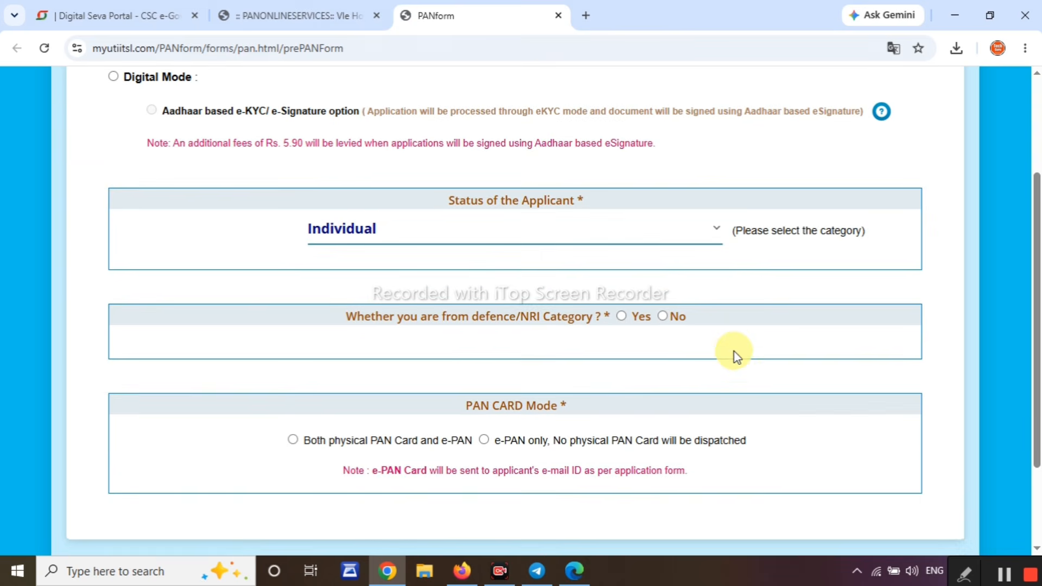
left_click(663, 315)
- Choose "Both physical PAN Card and e-PAN" as the PAN card mode and submit, dismissing the reference number notice
scroll(577, 390, "down", 1)
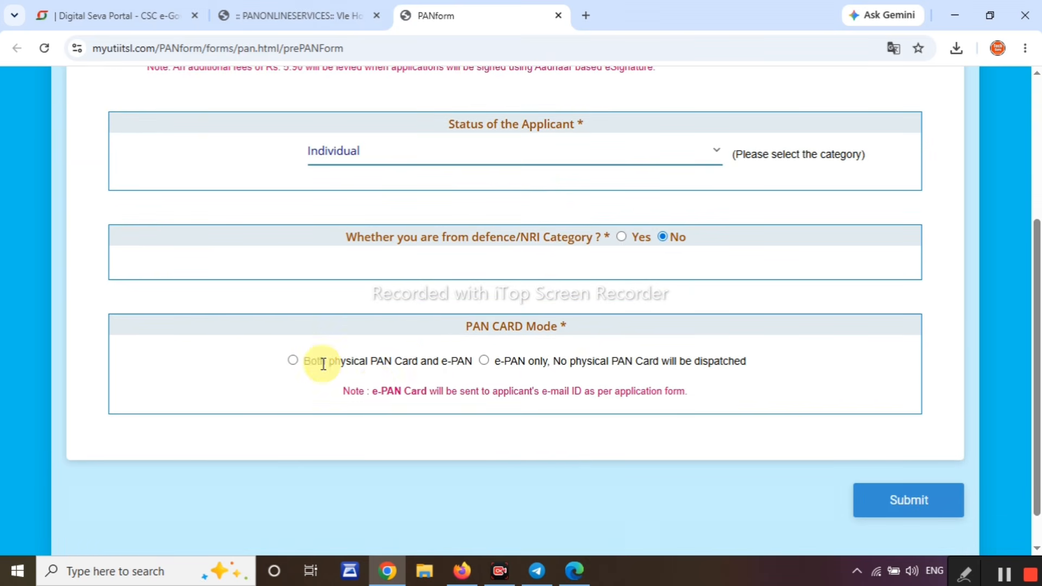
left_click_drag(320, 361, 412, 361)
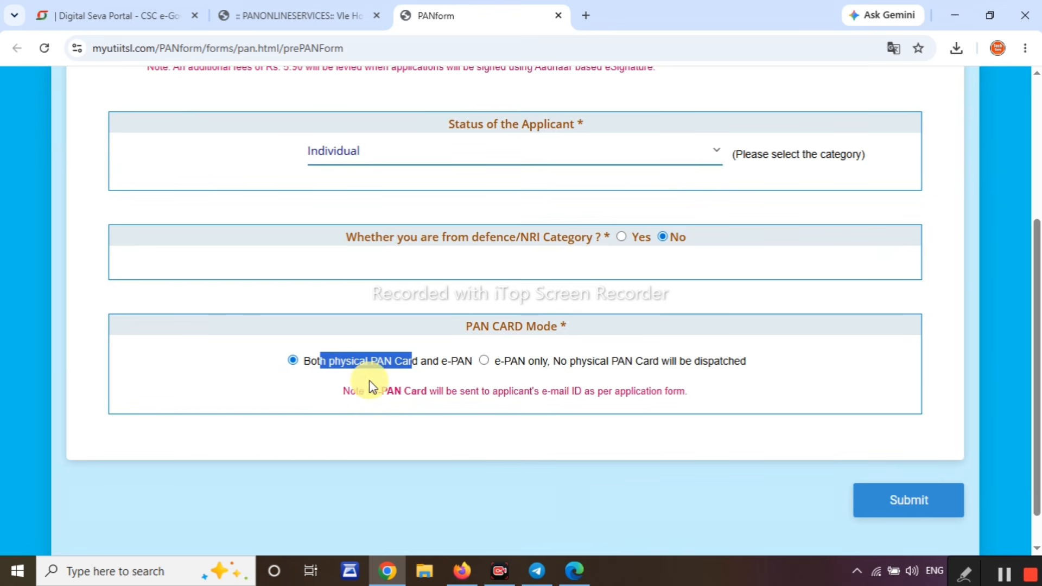
left_click(892, 506)
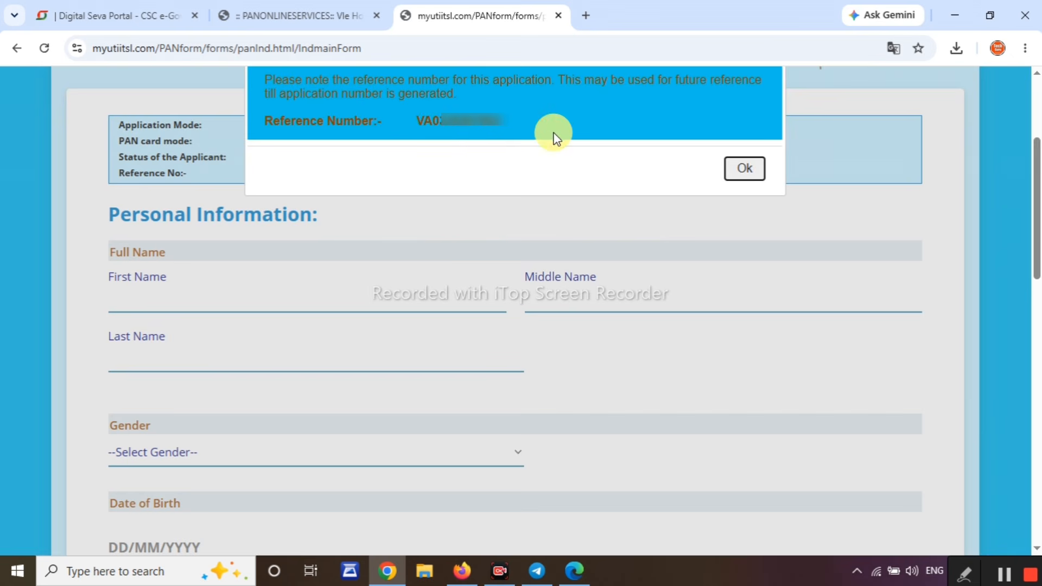
left_click(744, 169)
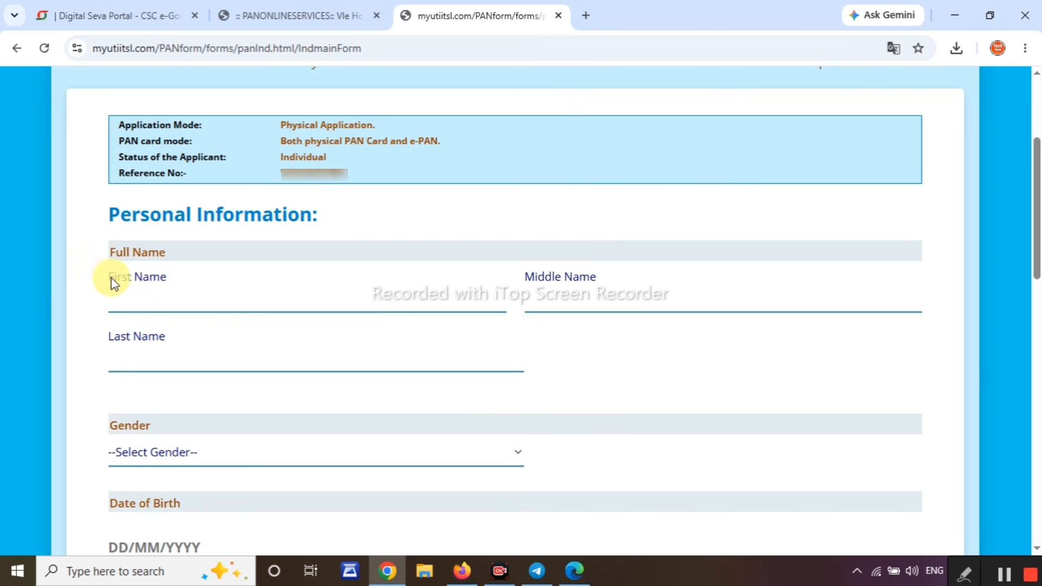
- Set the applicant's gender to FEMALE in the personal information
left_click_drag(536, 276, 579, 278)
left_click_drag(120, 336, 159, 337)
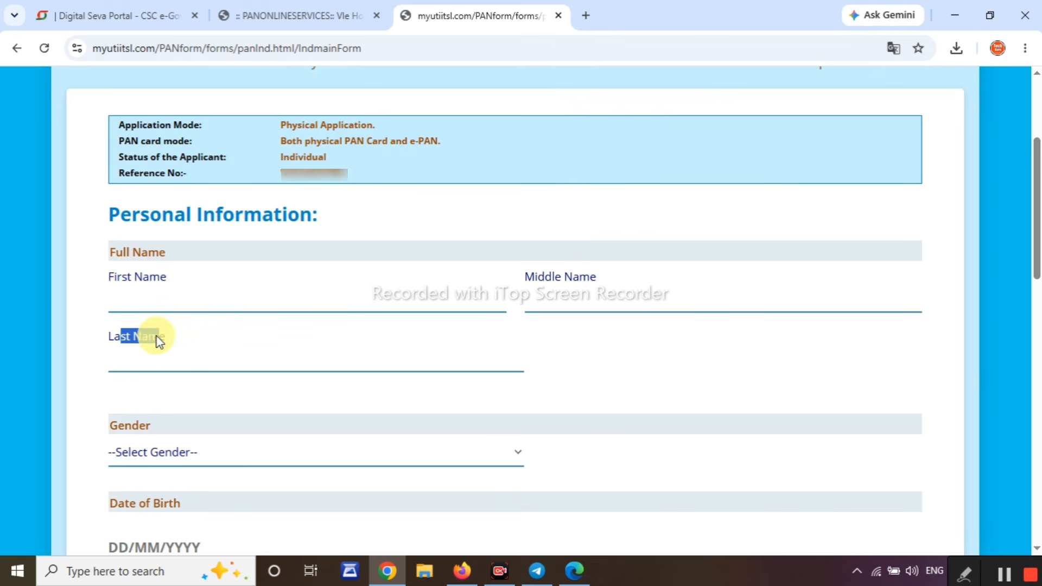
left_click(138, 454)
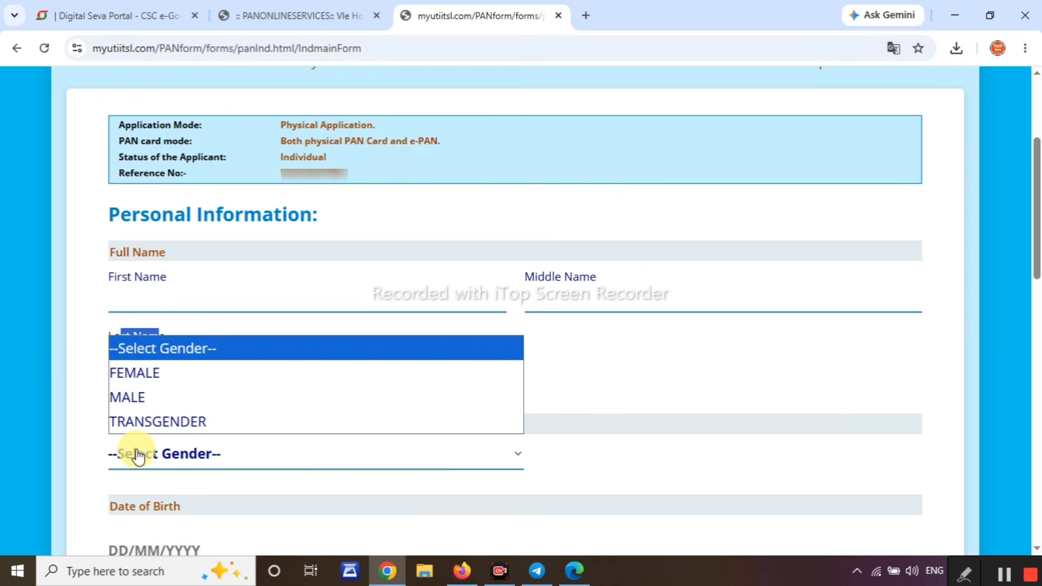
left_click(150, 380)
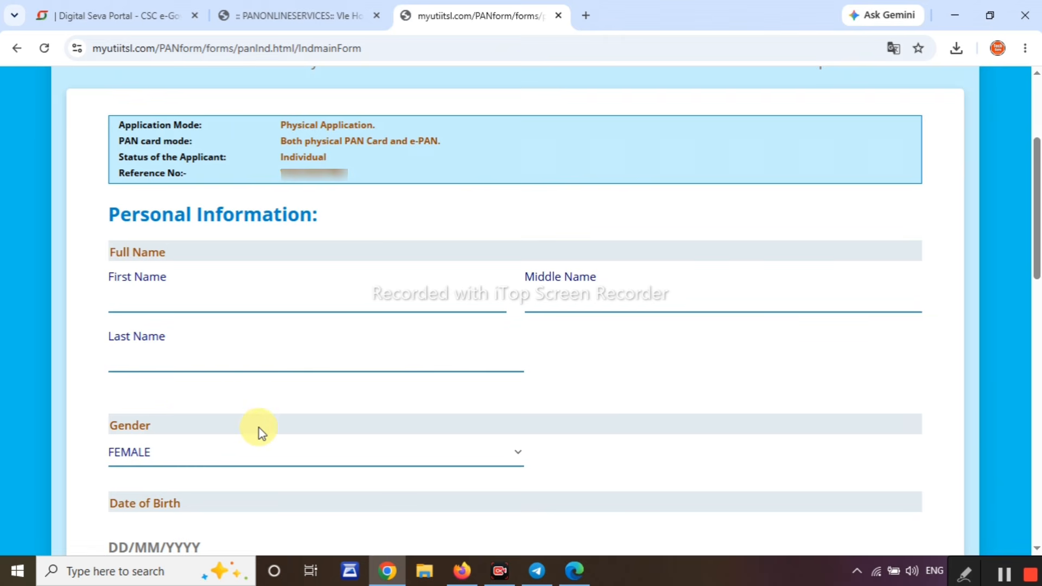
- Set the address for communication to RESIDENCE and the residential status to RESIDENT
scroll(259, 427, "down", 5)
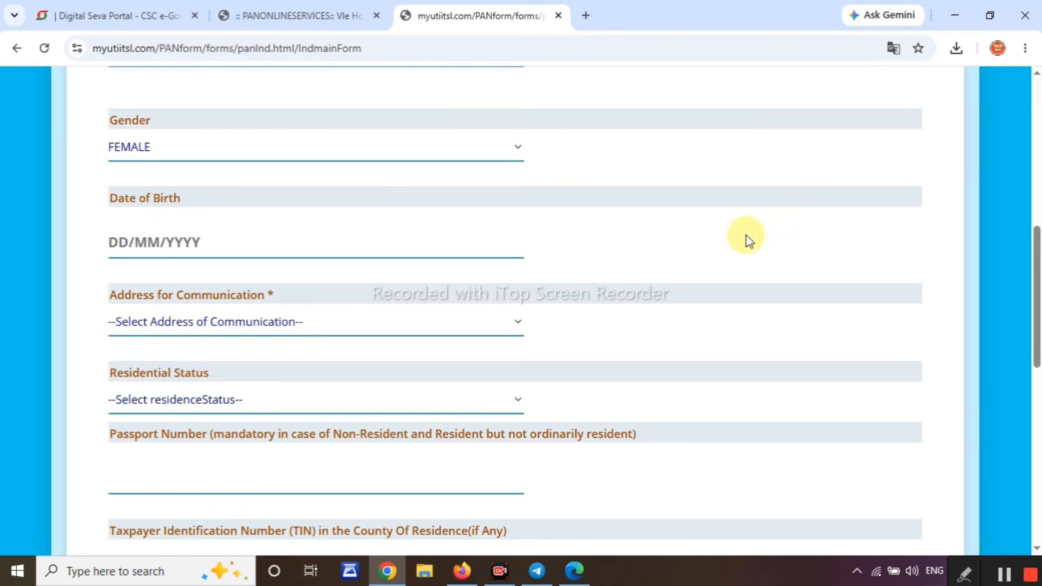
scroll(175, 296, "down", 1)
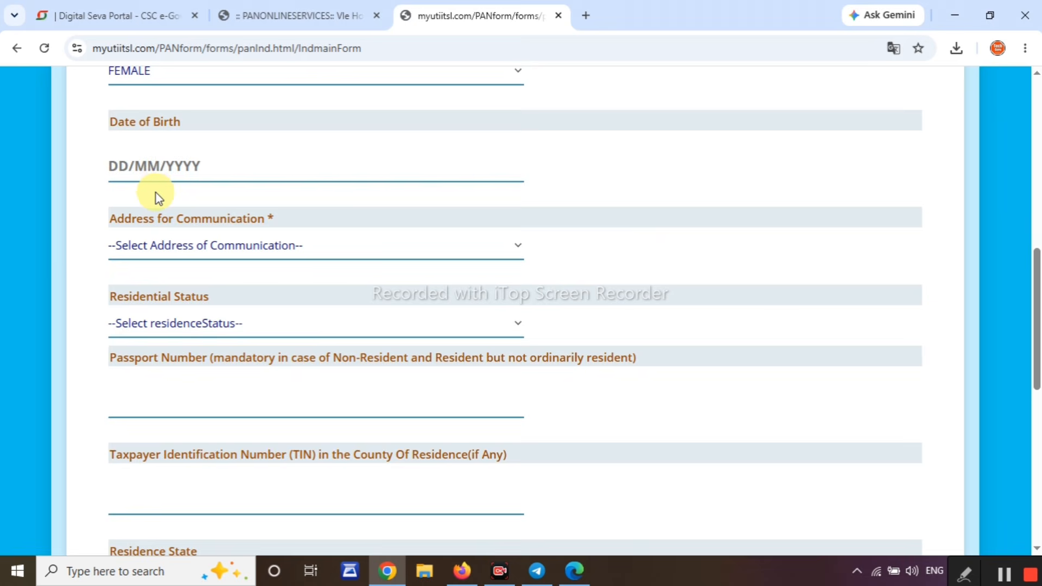
left_click(179, 165)
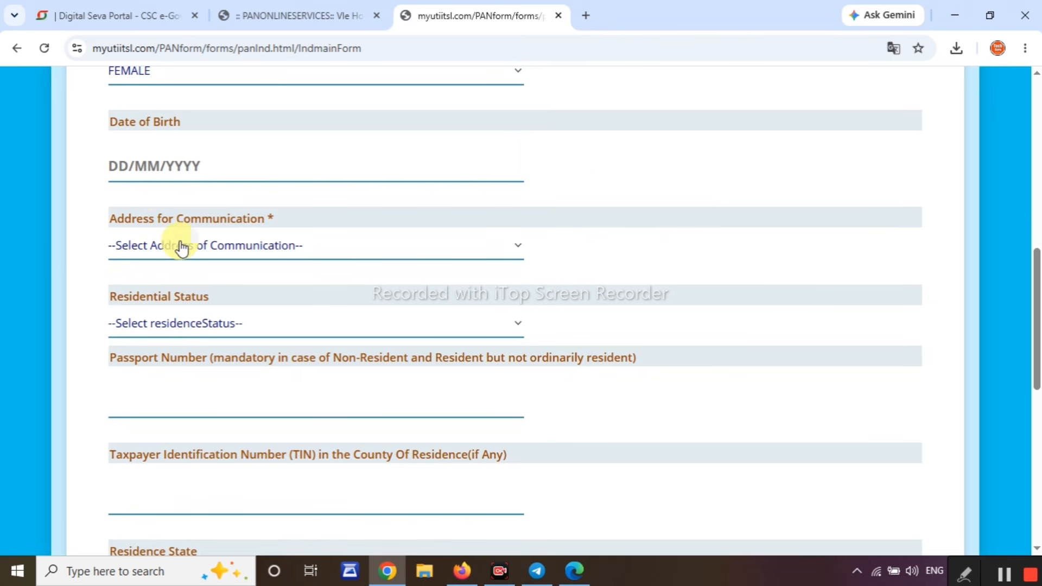
left_click(191, 245)
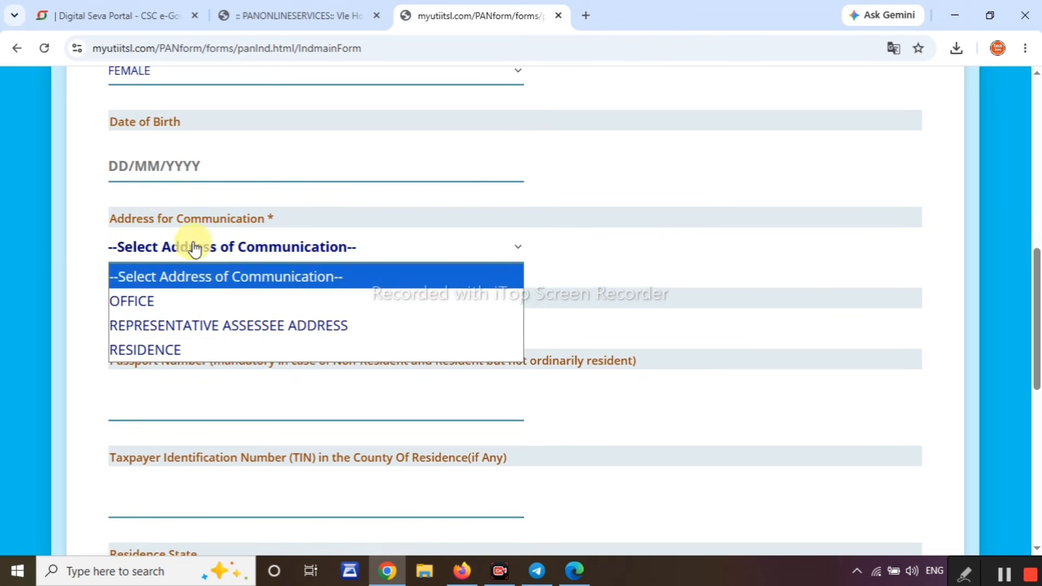
left_click(180, 350)
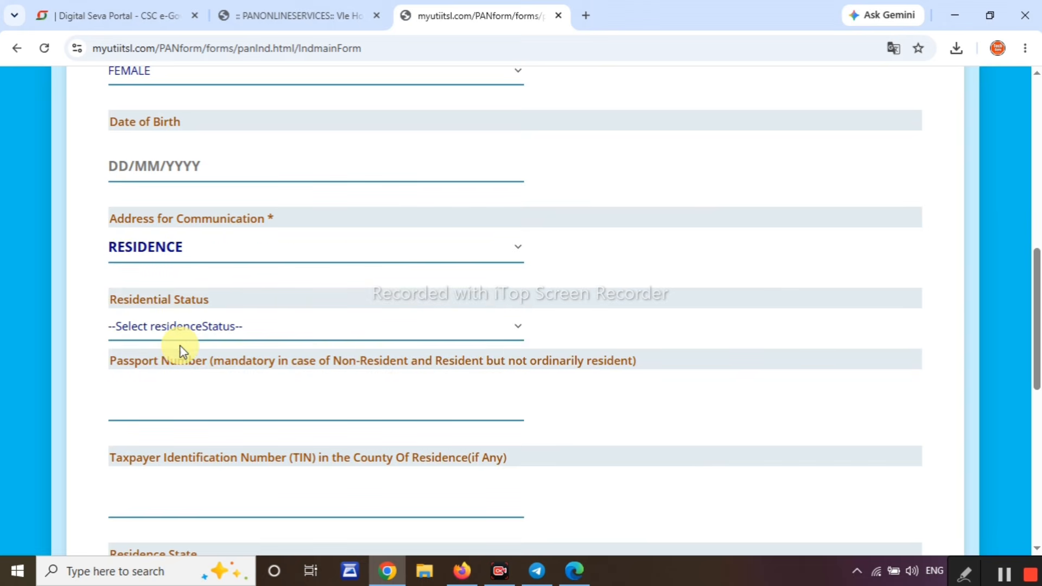
left_click(291, 332)
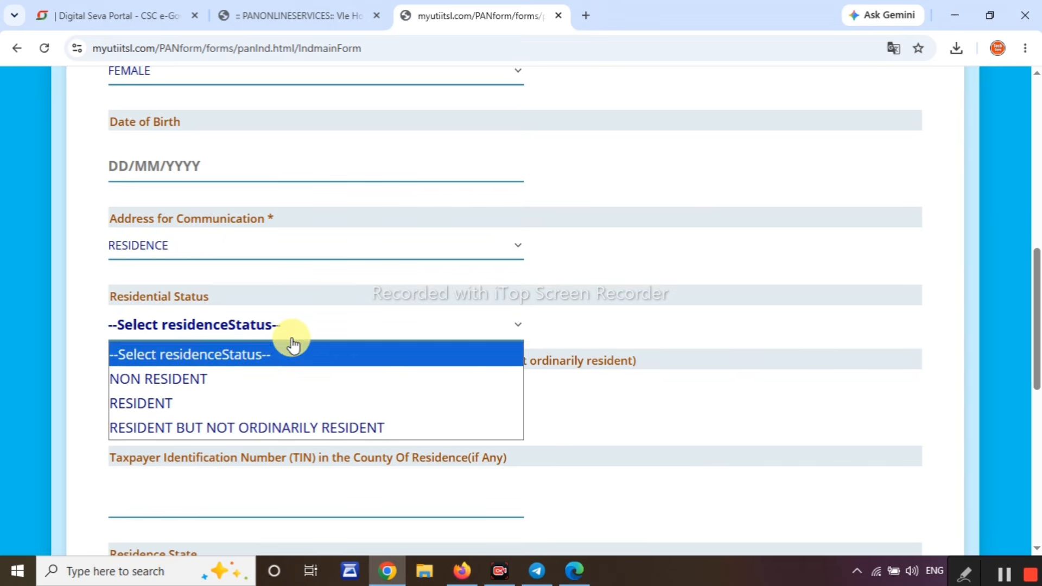
left_click(262, 401)
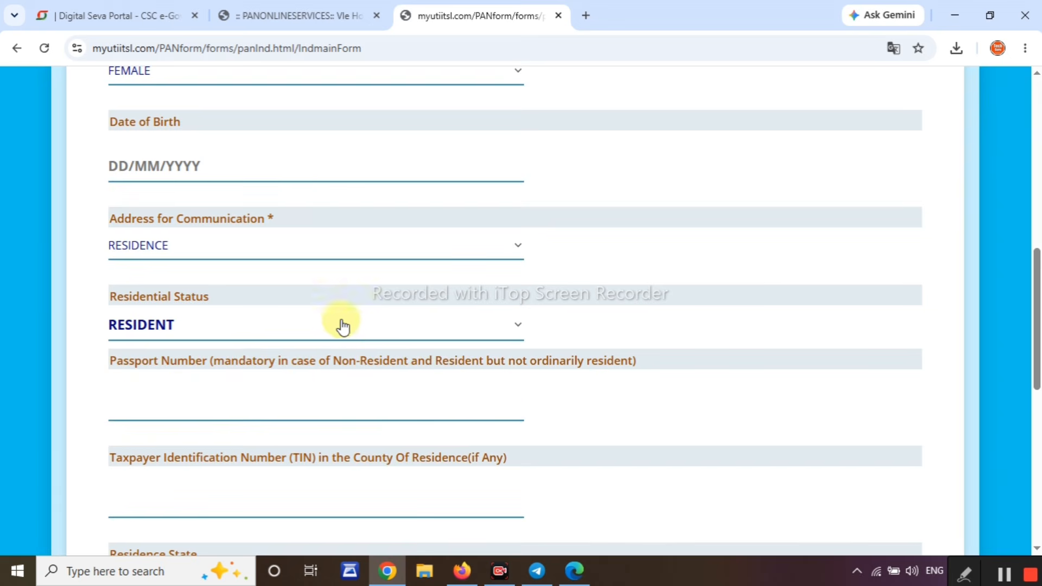
- Set the residence state to MAHARASHTRA
scroll(353, 334, "down", 1)
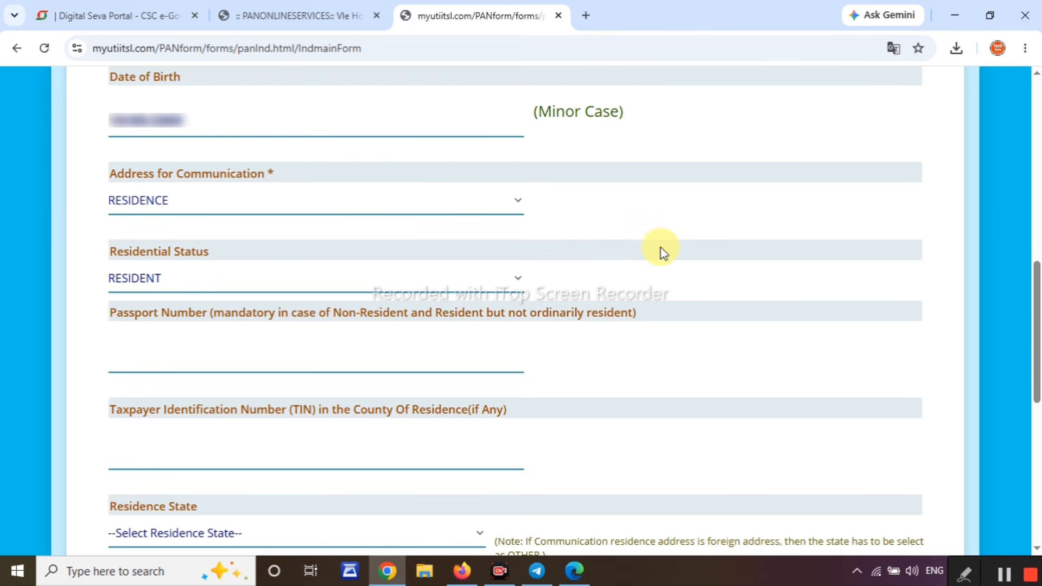
left_click_drag(1041, 310, 1041, 436)
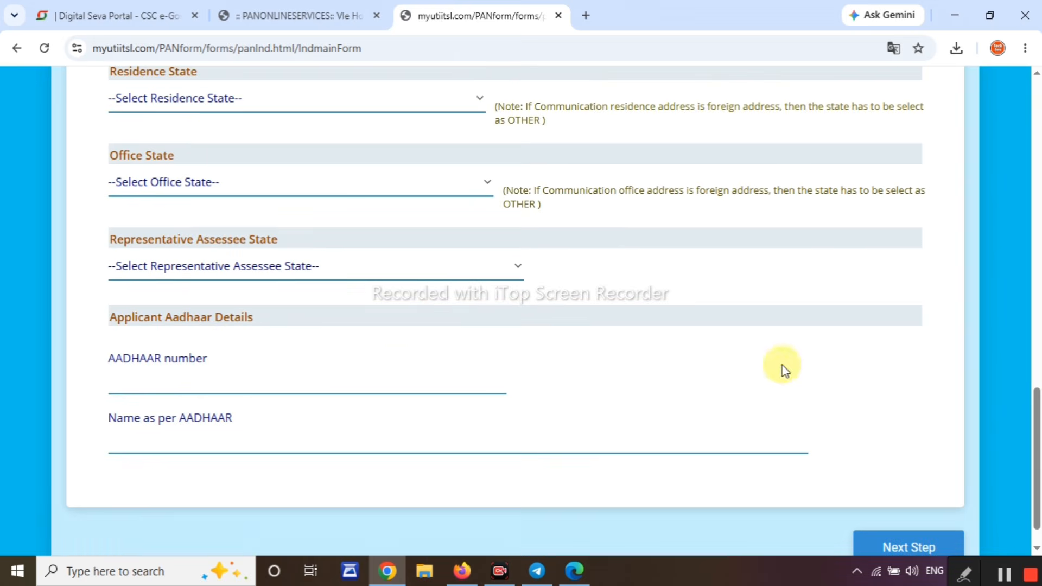
left_click_drag(130, 71, 217, 80)
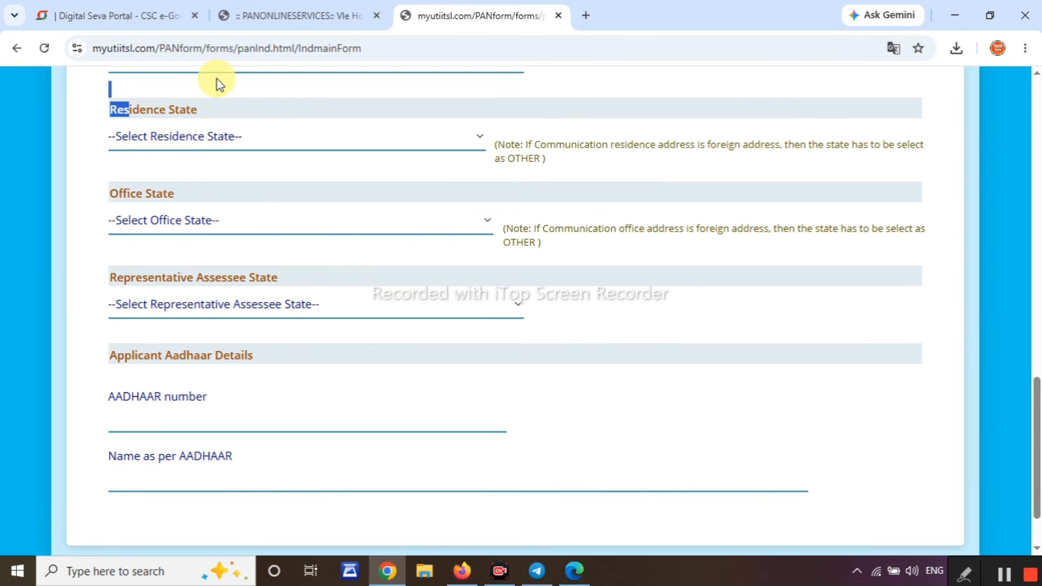
left_click(163, 138)
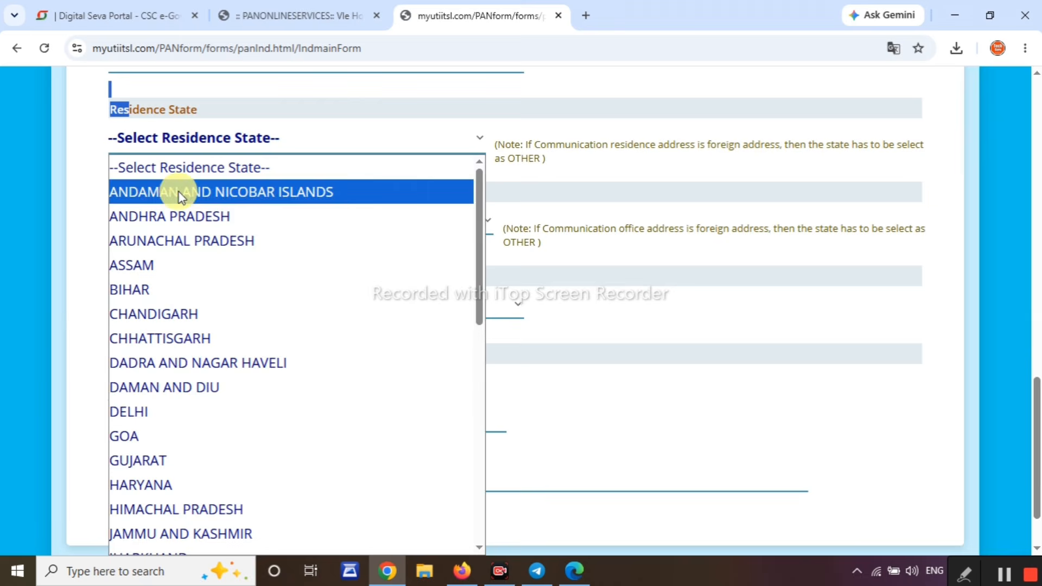
scroll(198, 434, "down", 5)
left_click(205, 399)
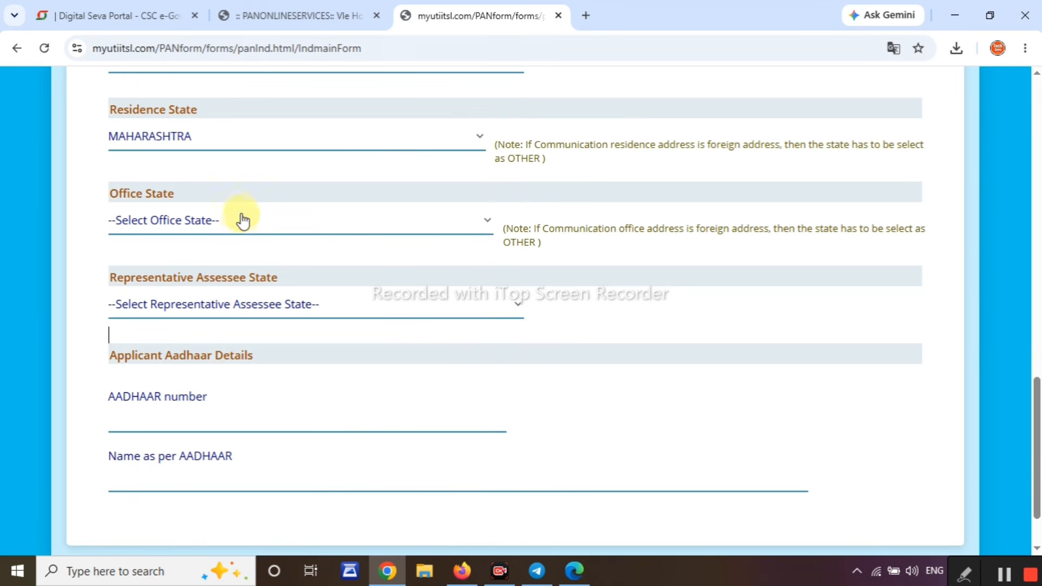
- Set the representative assessee state to MAHARASHTRA, leaving the office state unselected
scroll(238, 233, "down", 2)
left_click_drag(108, 201, 309, 203)
left_click(274, 228)
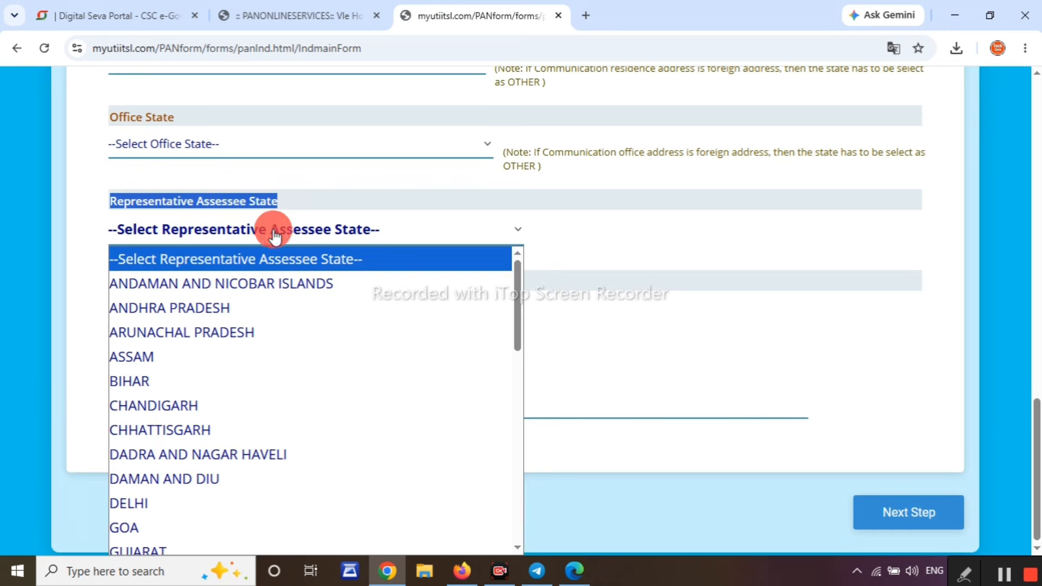
scroll(207, 362, "down", 2)
scroll(208, 429, "down", 4)
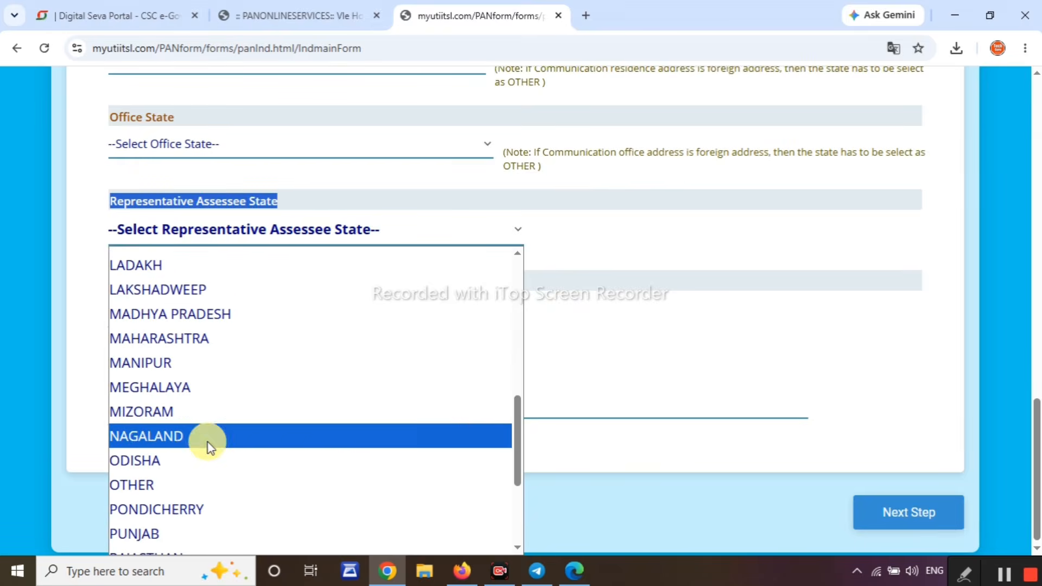
left_click(217, 337)
left_click(458, 289)
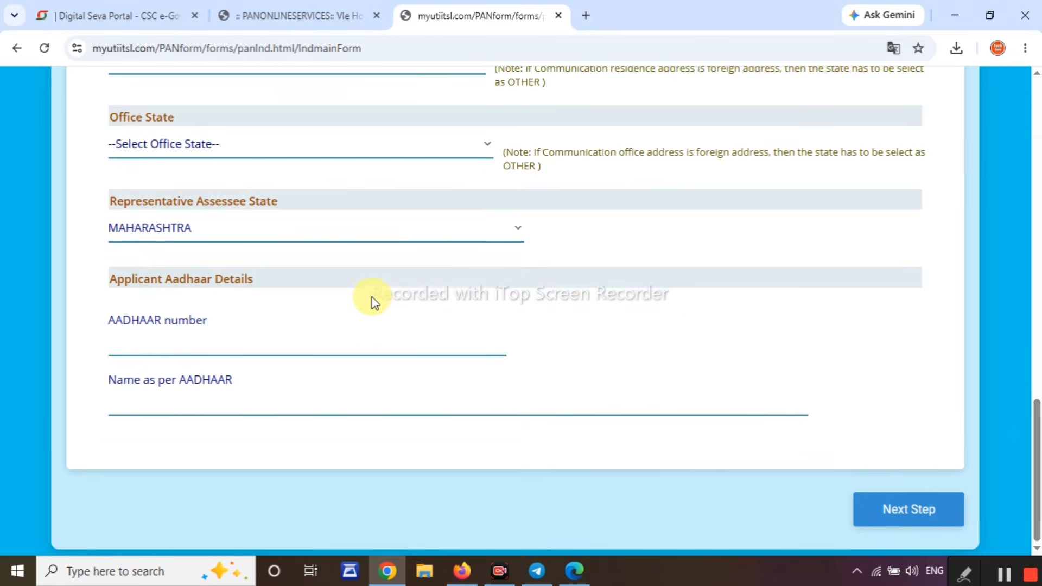
- Enter the applicant's Aadhaar number and name as per Aadhaar, and proceed to the document details
left_click_drag(142, 320, 175, 322)
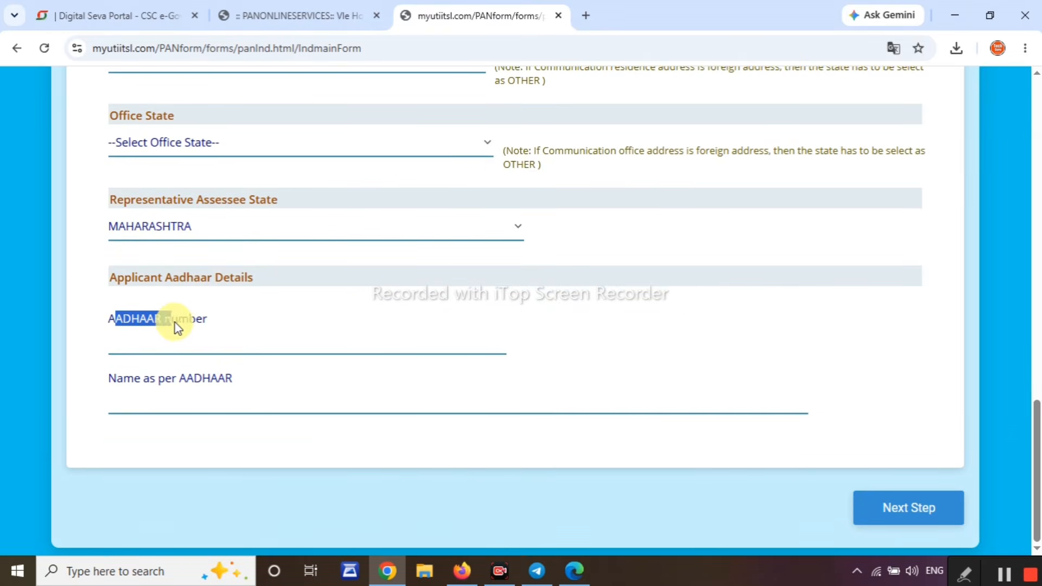
left_click_drag(124, 379, 213, 378)
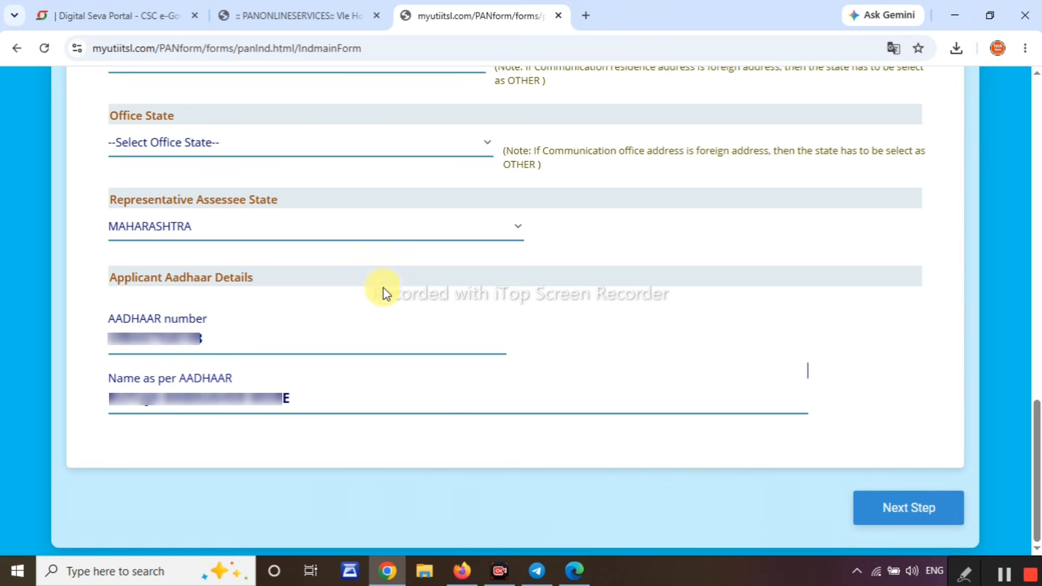
left_click(910, 508)
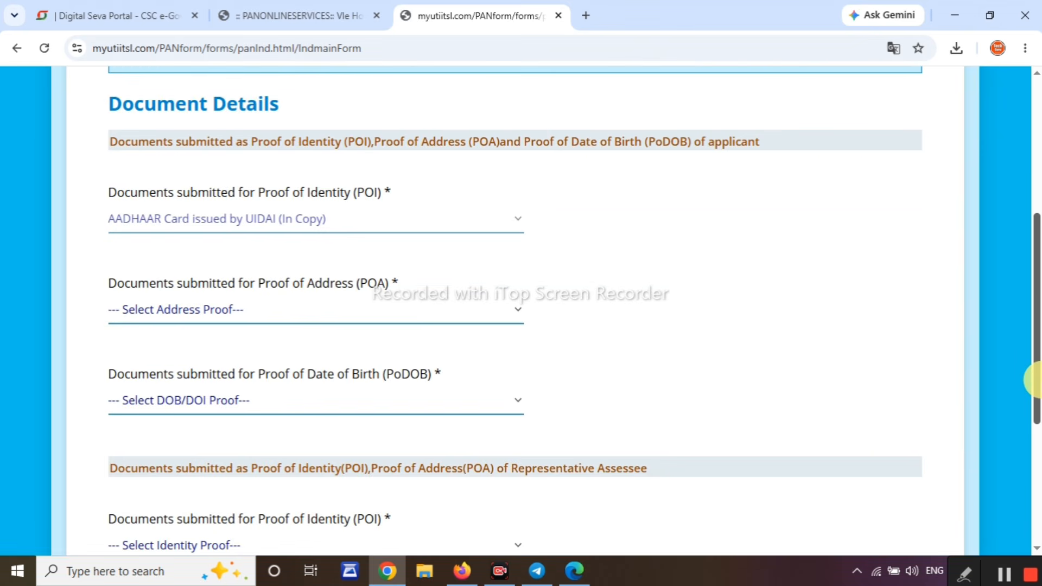
- Choose "AADHAAR Card issued by UIDAI (In Copy)" as the applicant's proof of address
scroll(267, 291, "down", 1)
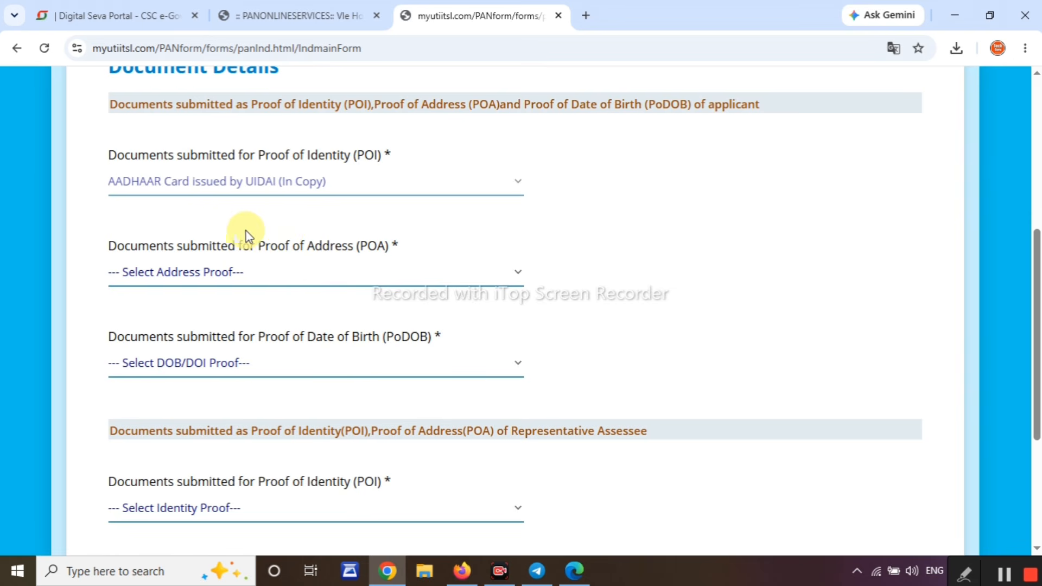
left_click(262, 282)
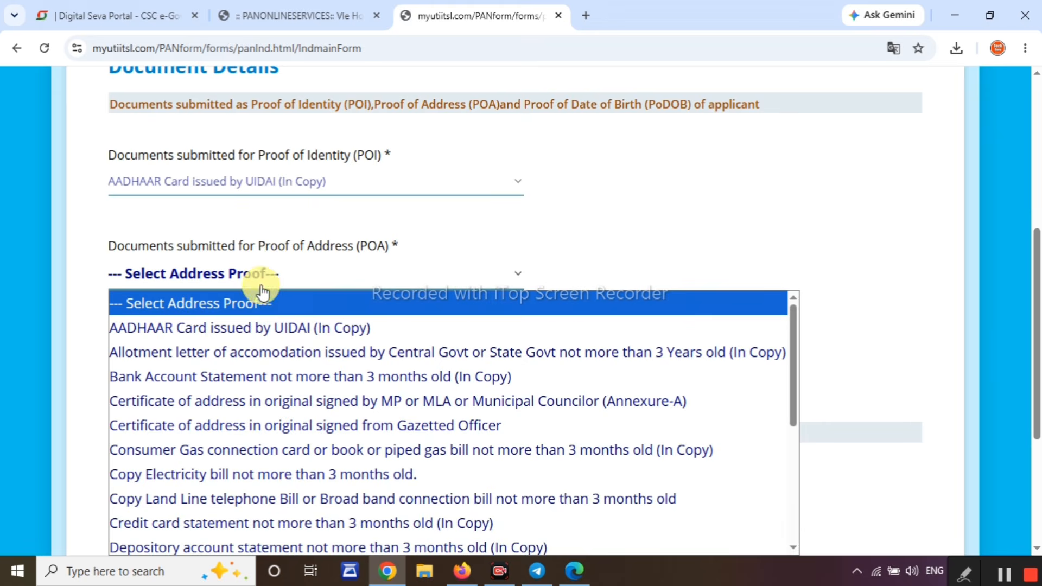
left_click(269, 327)
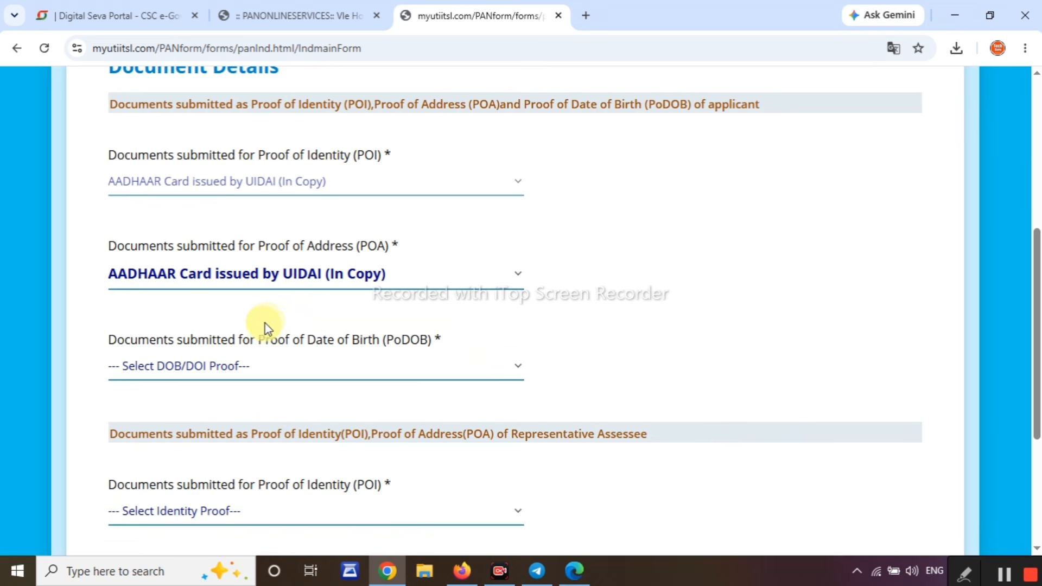
- Choose "Domicile certificate issued by Government (In Copy)" as the applicant's proof of date of birth
scroll(274, 296, "down", 1)
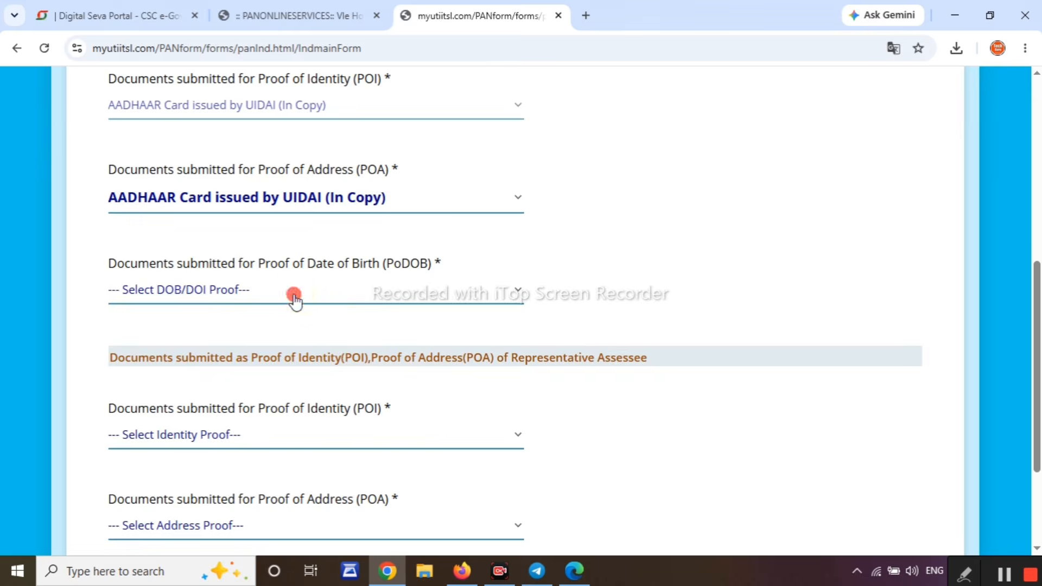
left_click(296, 291)
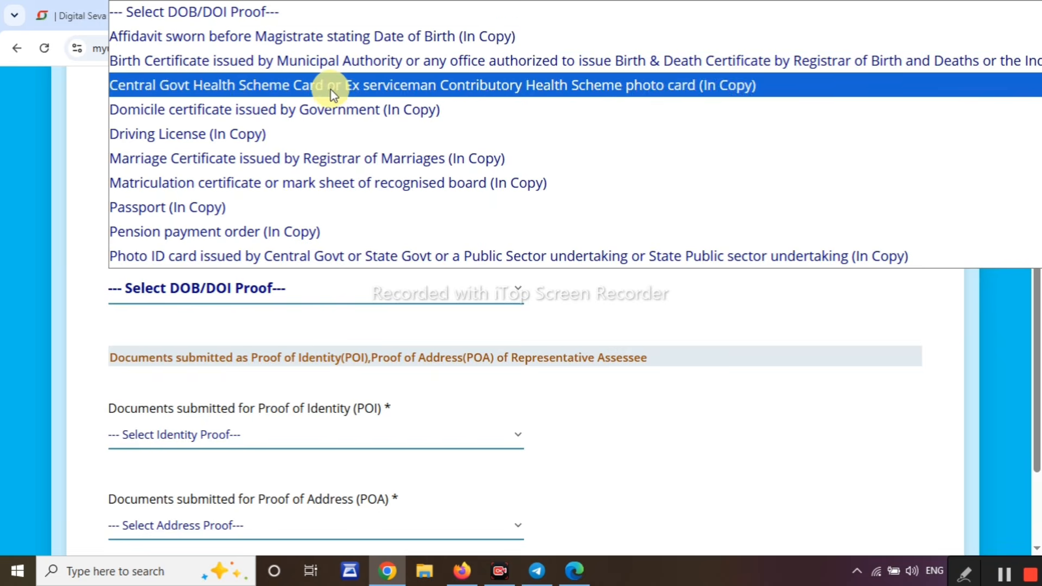
scroll(332, 97, "down", 1)
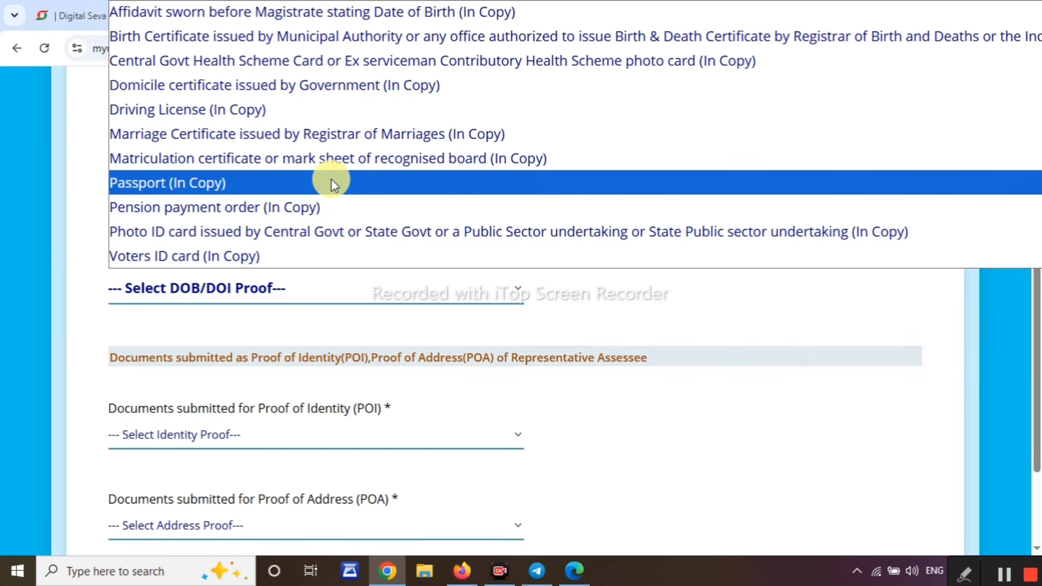
scroll(331, 179, "up", 1)
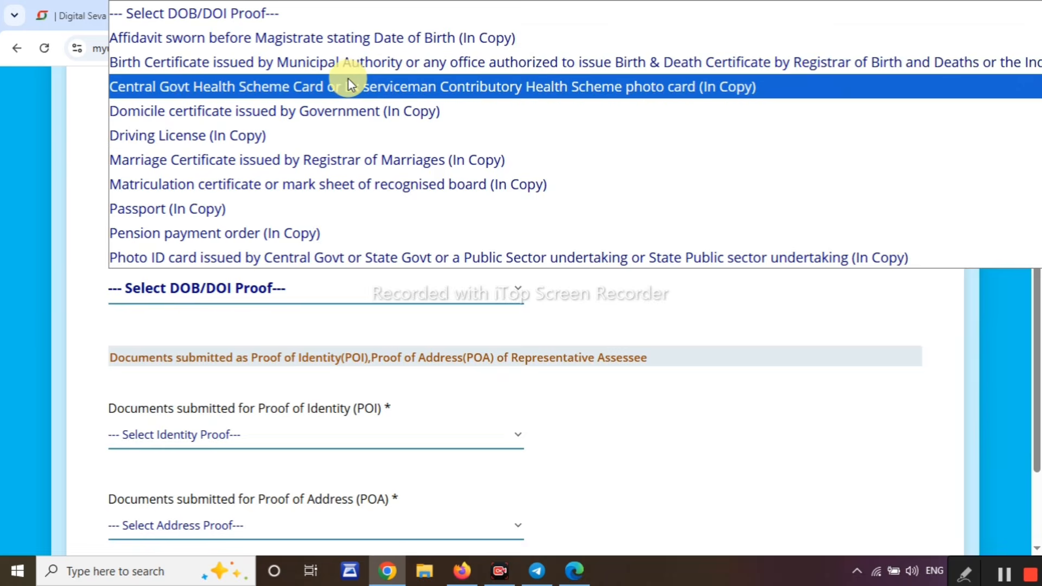
left_click(355, 116)
left_click(302, 288)
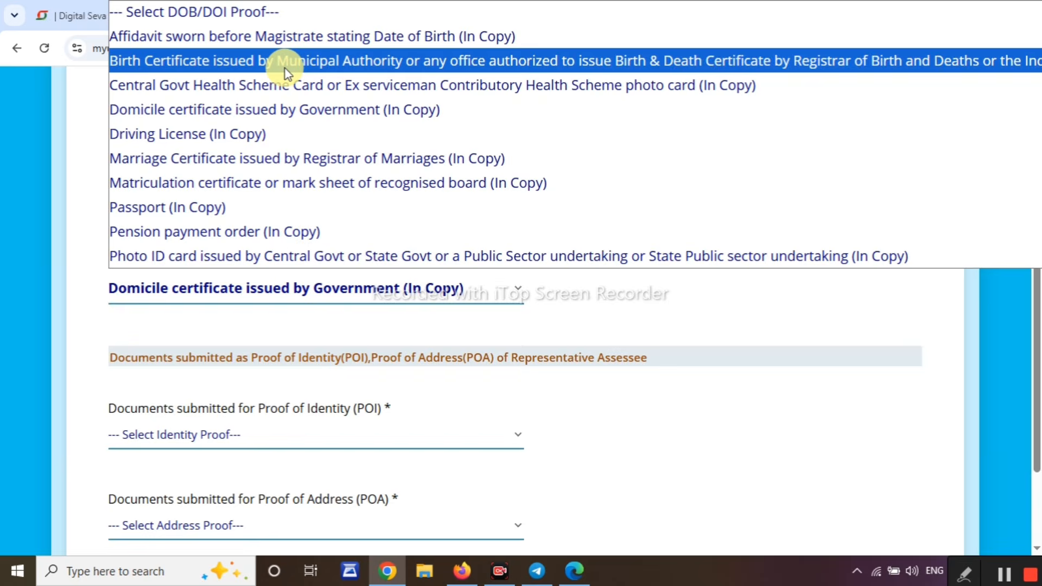
left_click(278, 114)
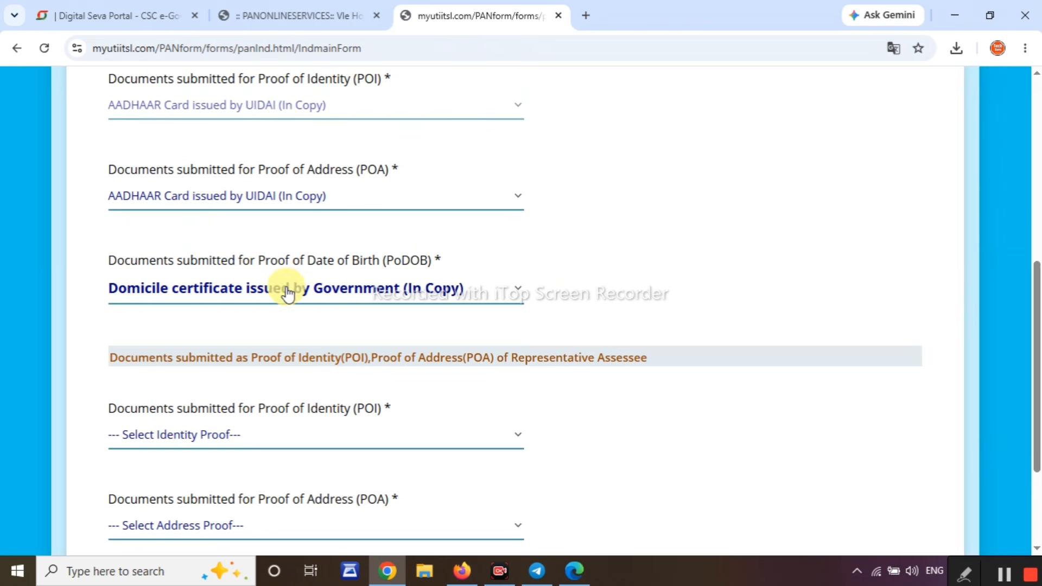
- Choose "AADHAAR Card issued by UIDAI (In Copy)" as both proof of identity and proof of address for the representative assessee
scroll(287, 293, "down", 2)
scroll(287, 293, "down", 1)
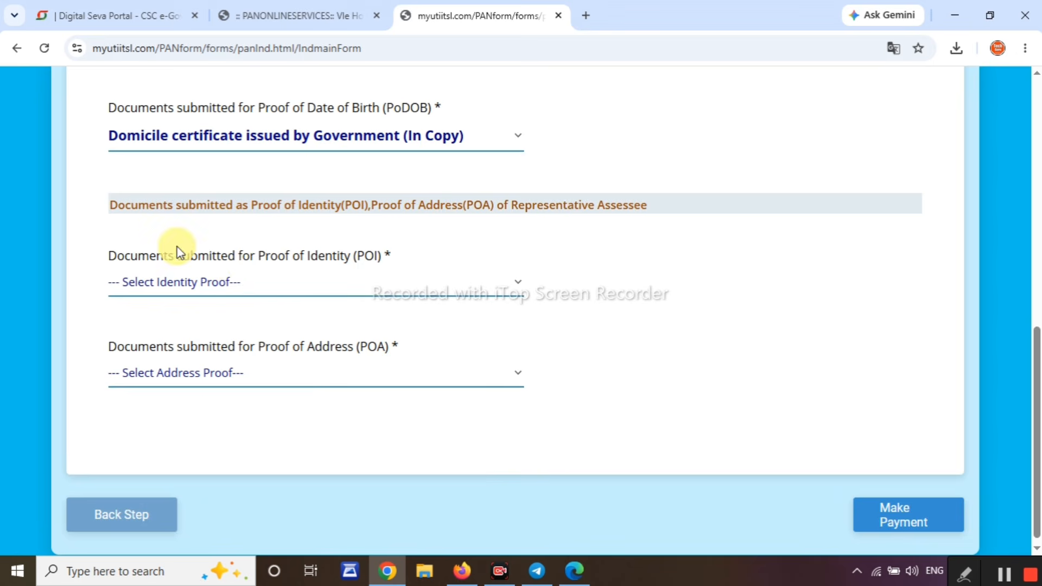
left_click(272, 293)
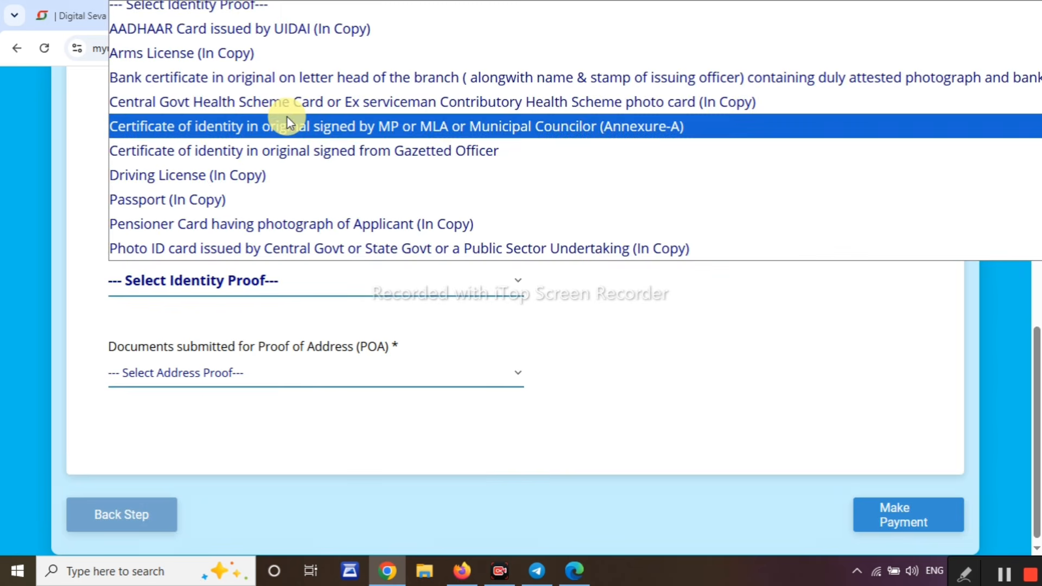
left_click(304, 29)
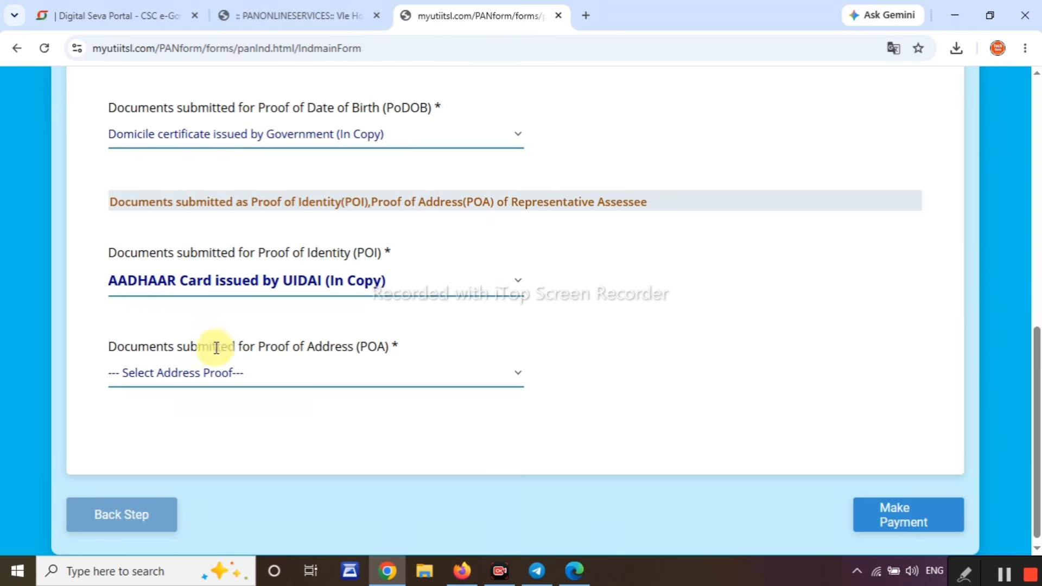
left_click_drag(215, 346, 302, 345)
left_click(304, 384)
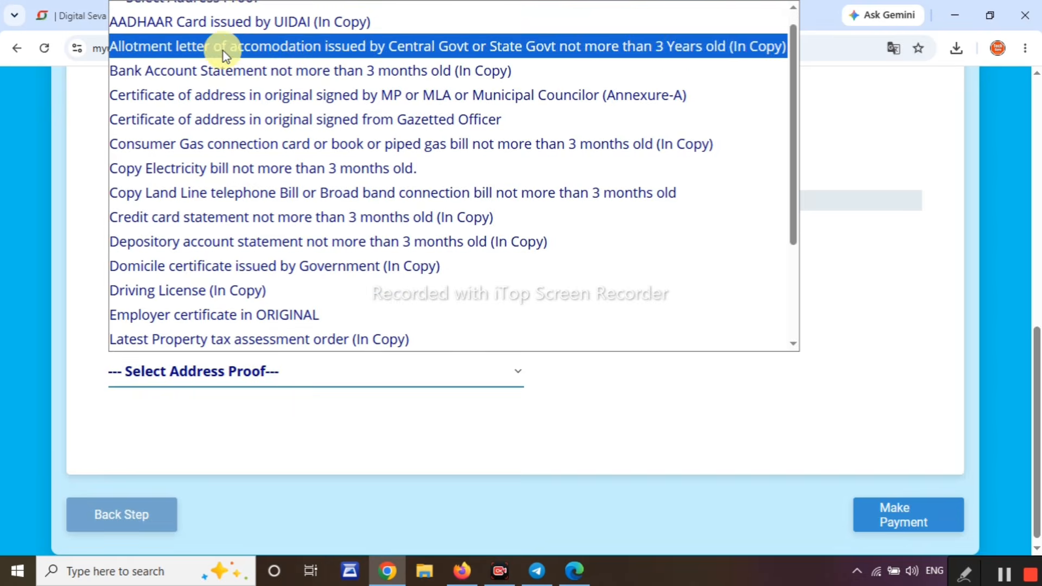
left_click(238, 29)
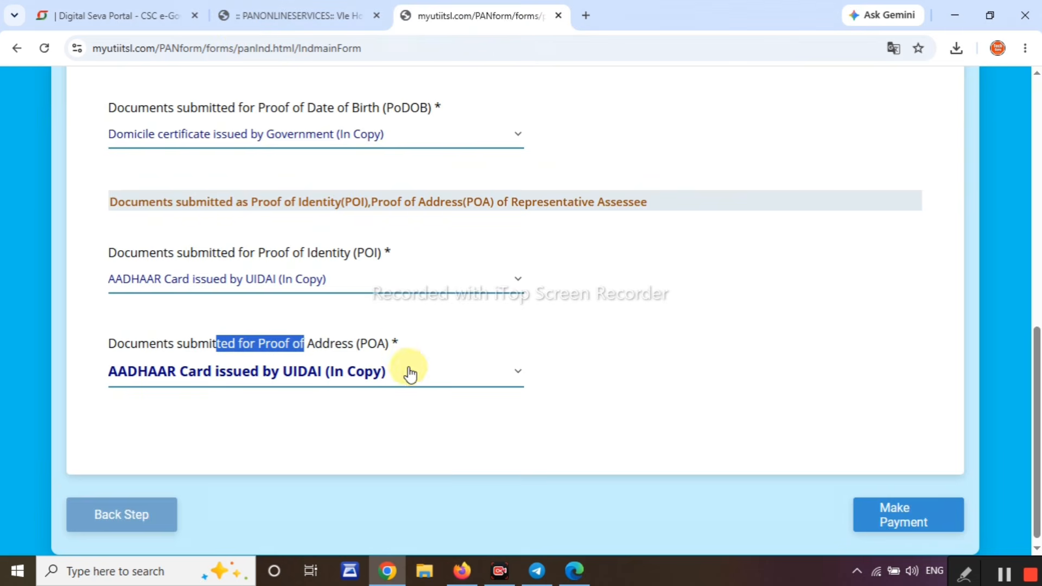
- Pay the application fee via the CSC wallet by entering the wallet PIN, and dismiss the Aadhaar authentication notice
left_click(902, 522)
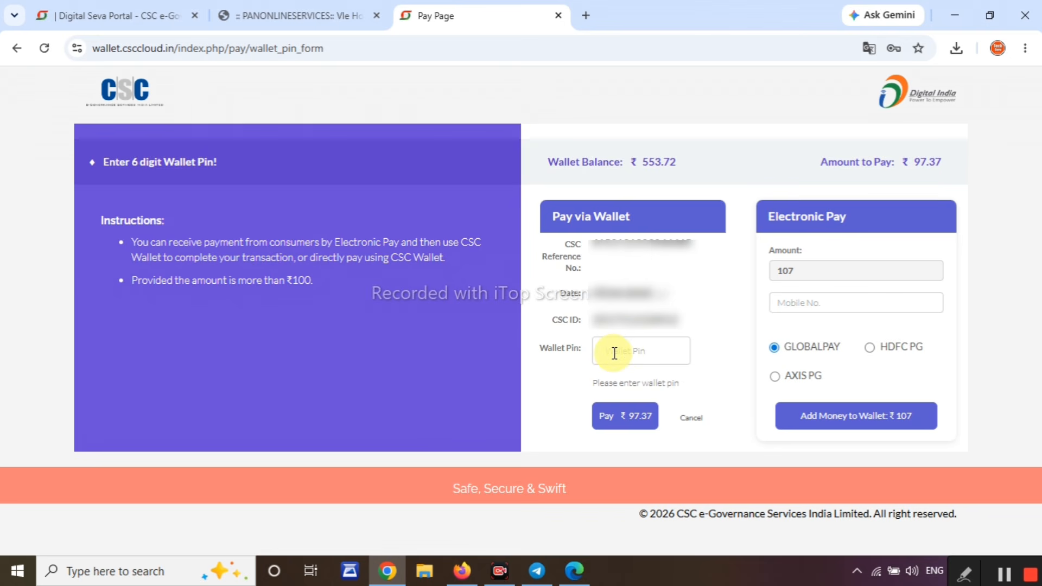
left_click(632, 420)
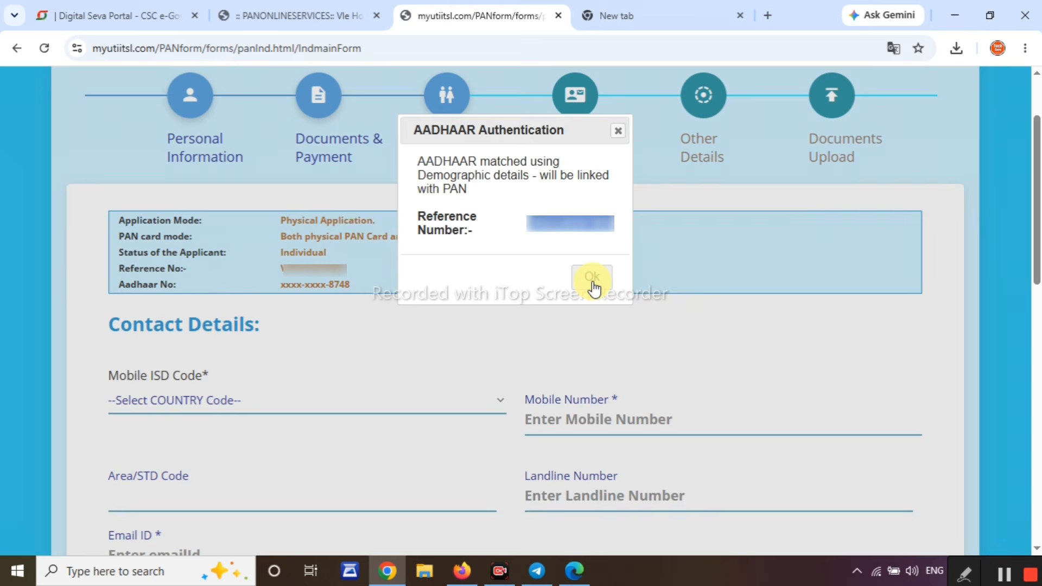
left_click(593, 283)
- Set the mobile ISD code to INDIA (91) in the contact details
left_click(202, 150)
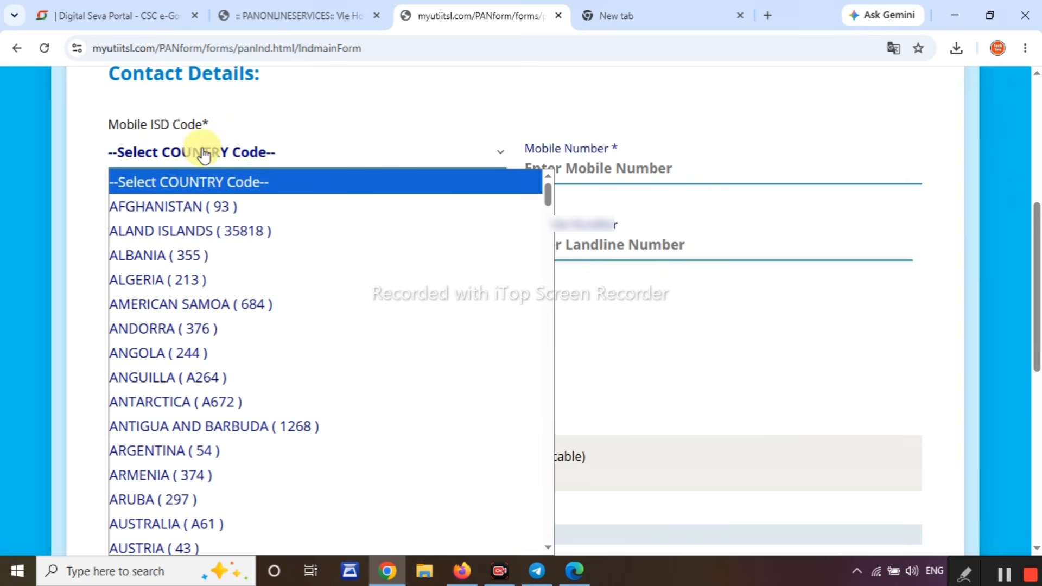
type("in")
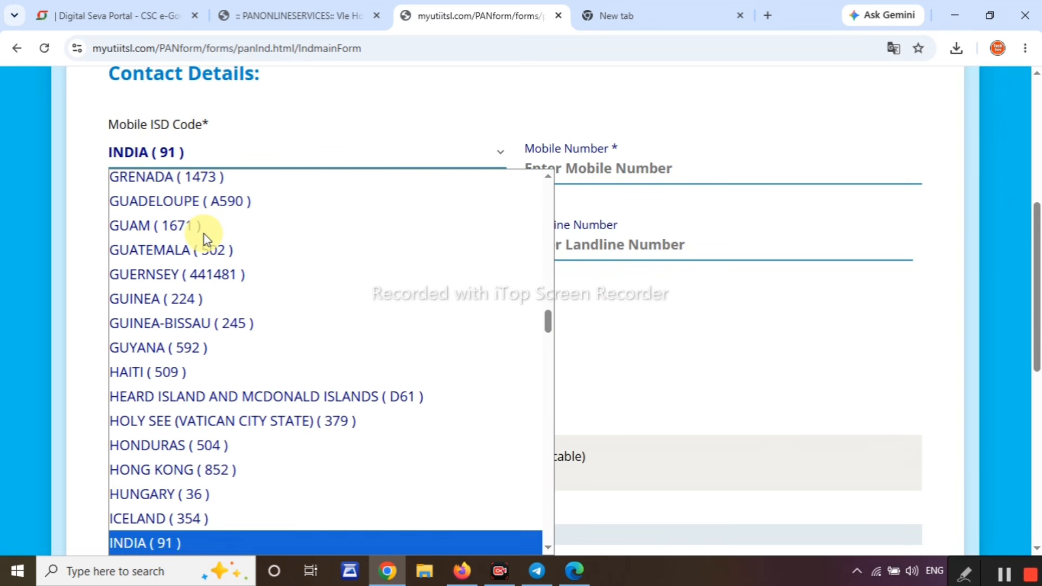
left_click(191, 542)
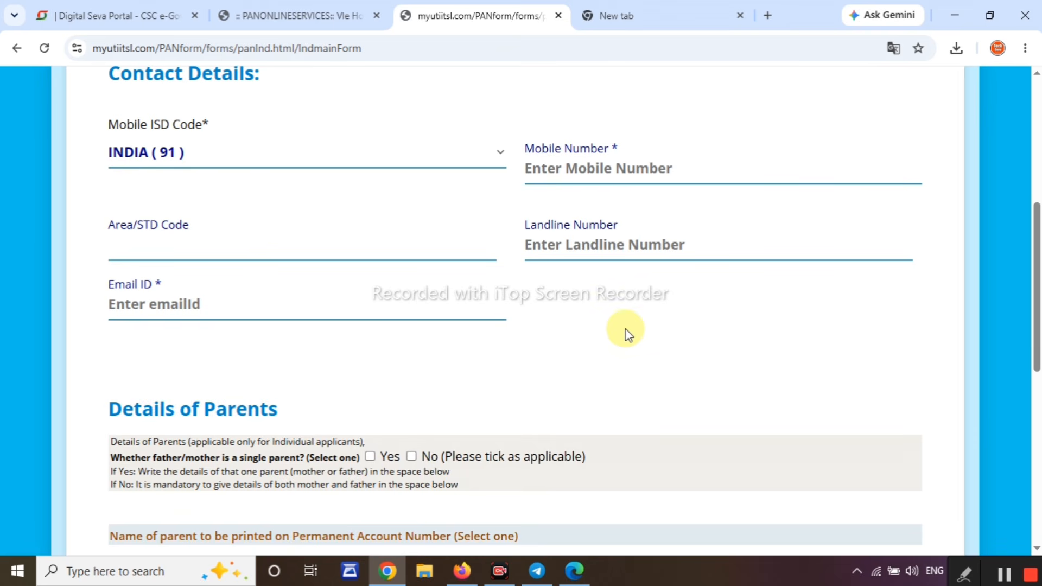
left_click_drag(541, 146, 563, 146)
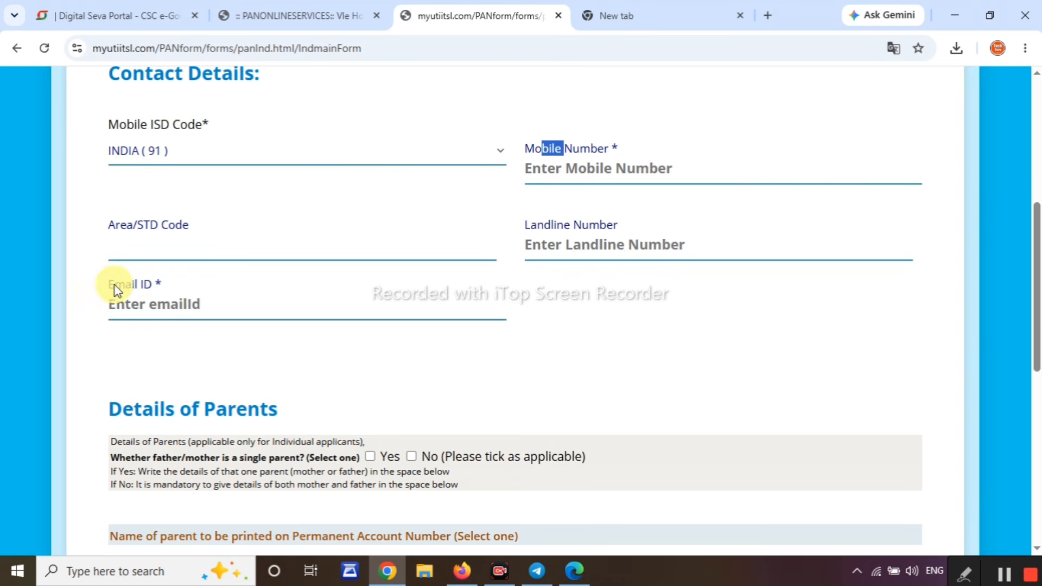
left_click_drag(108, 284, 197, 304)
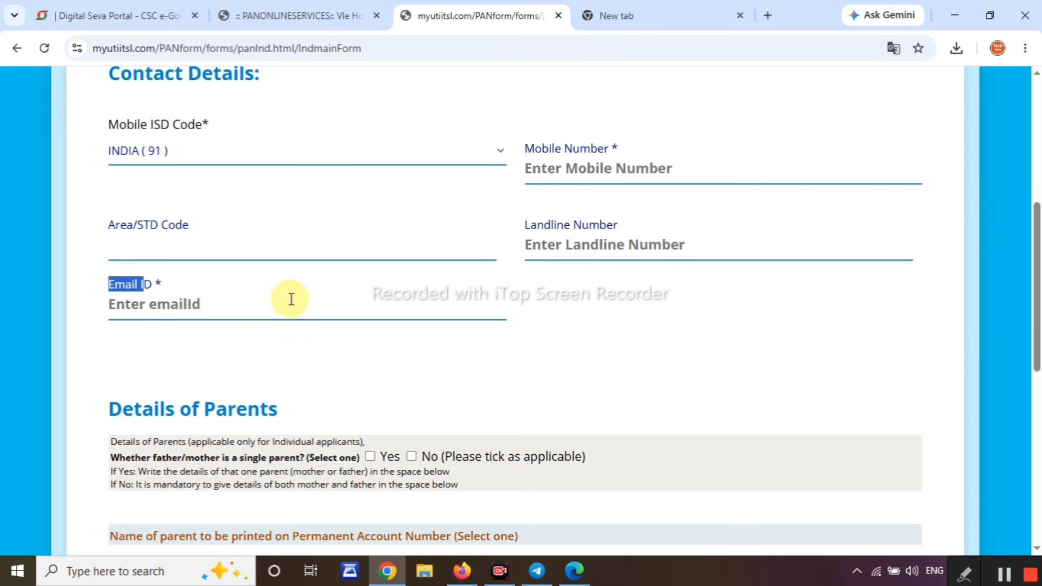
- Answer No to the single parent question and select FATHER'S NAME as the parent name printed on the card
left_click_drag(1037, 244, 1038, 343)
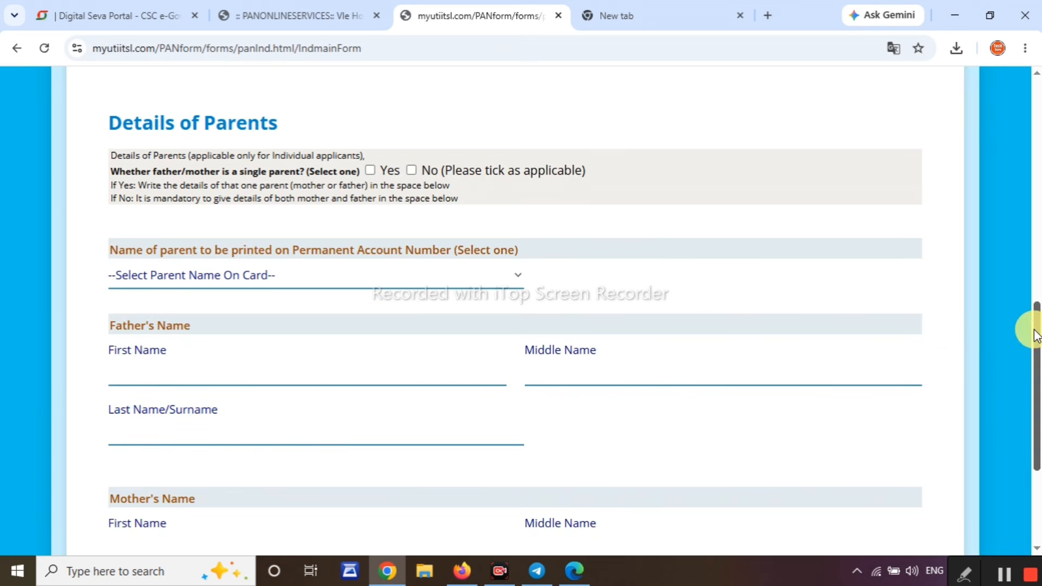
scroll(292, 183, "down", 1)
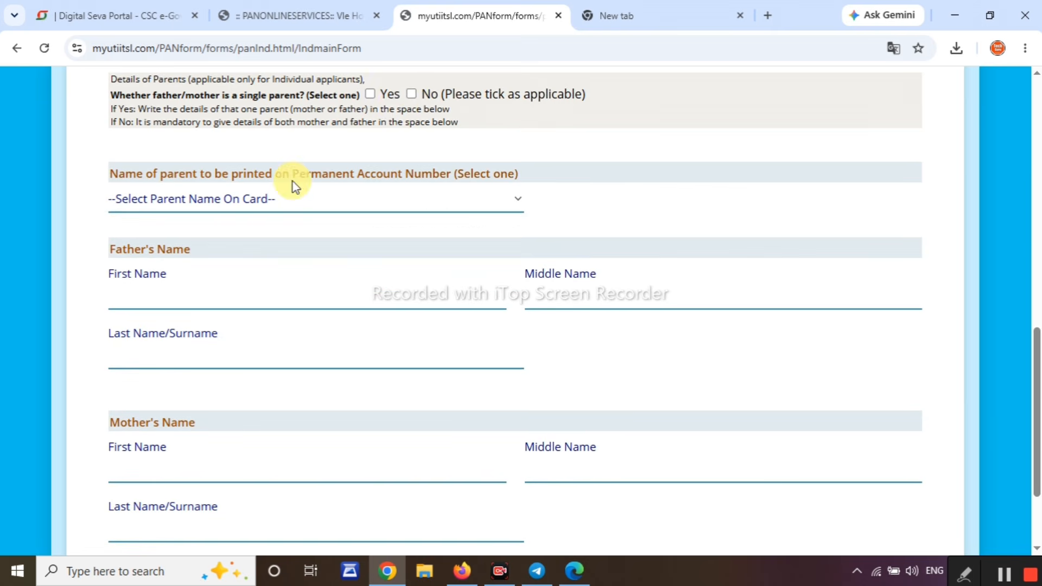
left_click(411, 95)
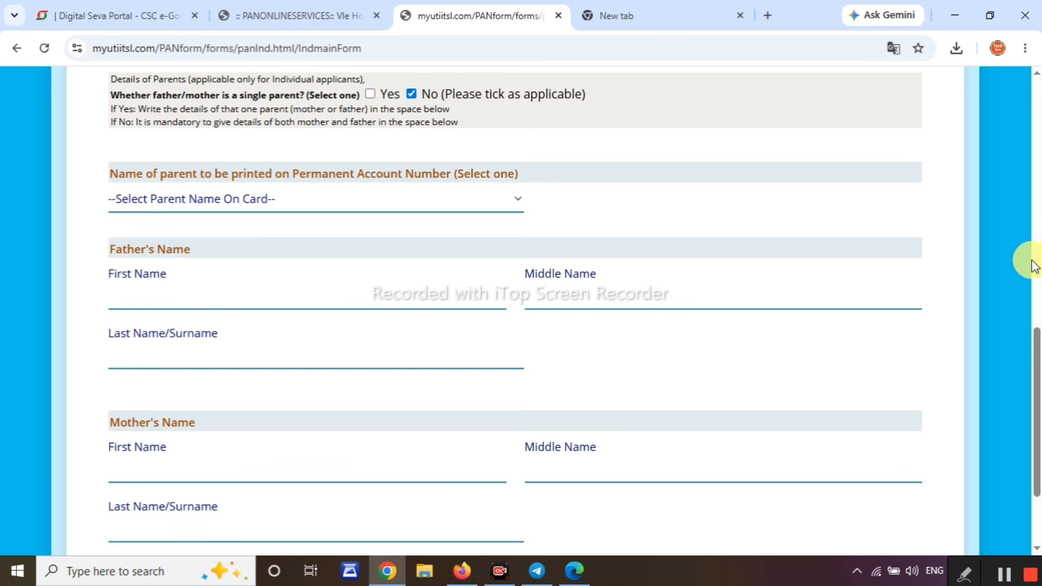
mouse_move(1036, 341)
left_mouse_down()
mouse_move(1038, 369)
mouse_move(1037, 356)
left_mouse_up()
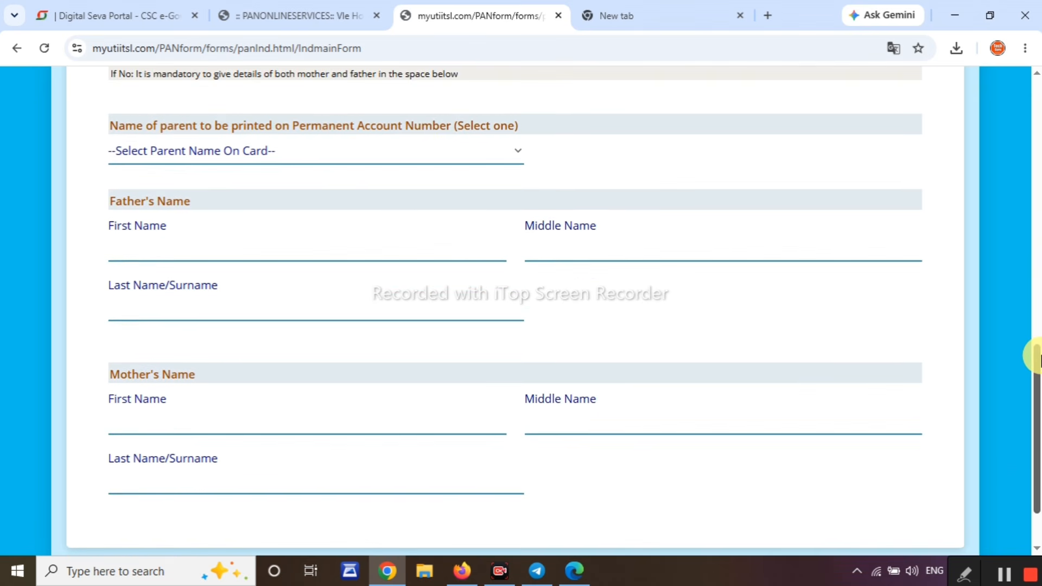
left_click(360, 151)
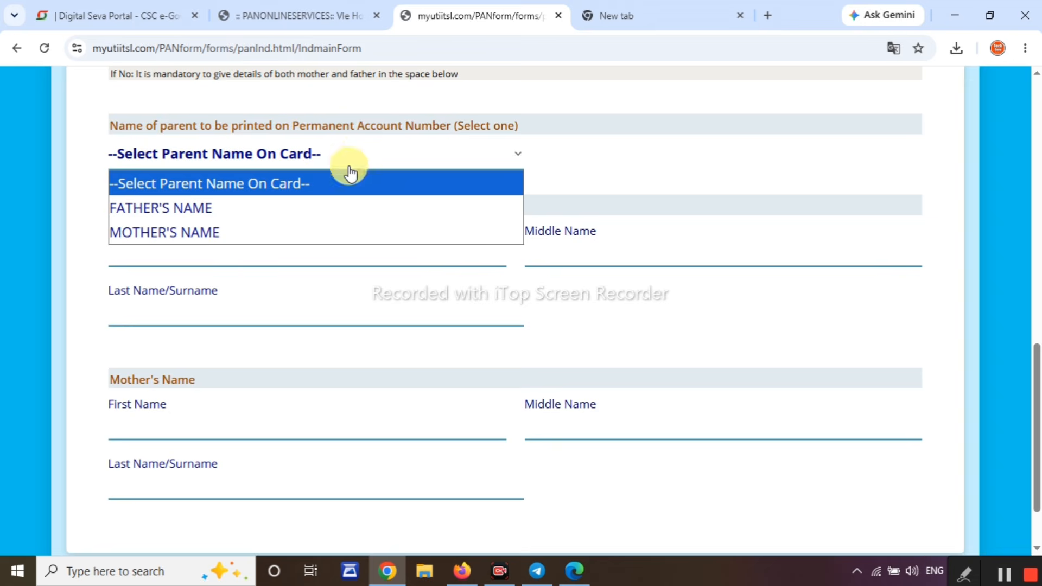
left_click(268, 208)
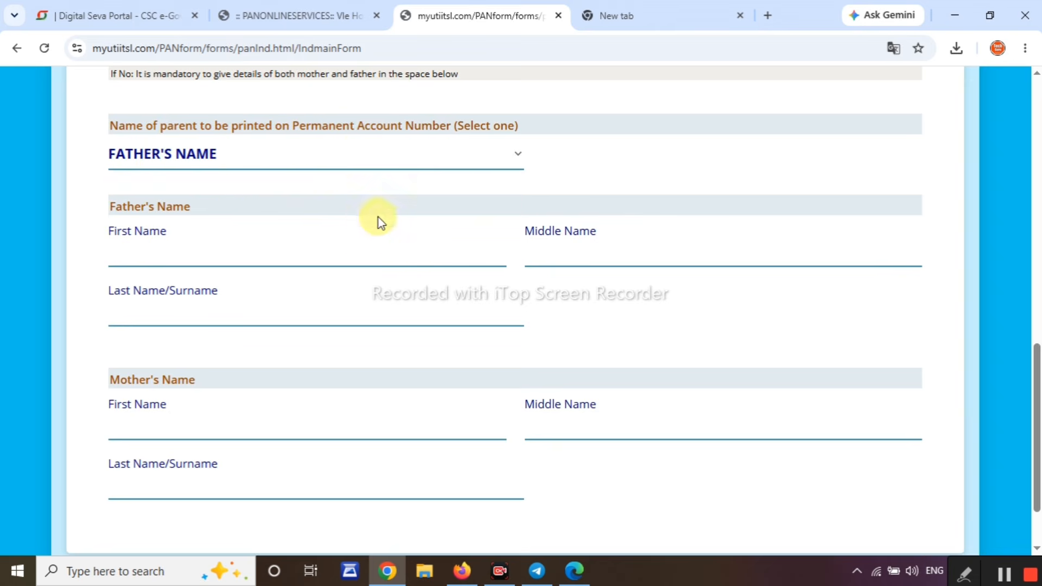
- Fill in the first, middle and last names of the applicant's father and mother
left_click_drag(118, 232, 135, 232)
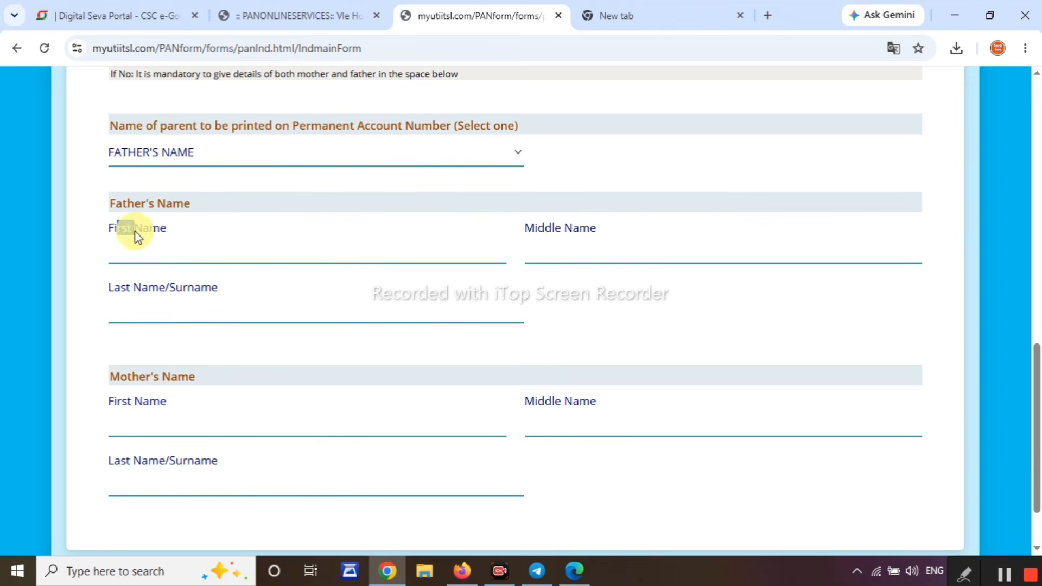
double_click(537, 230)
left_click_drag(113, 288, 168, 282)
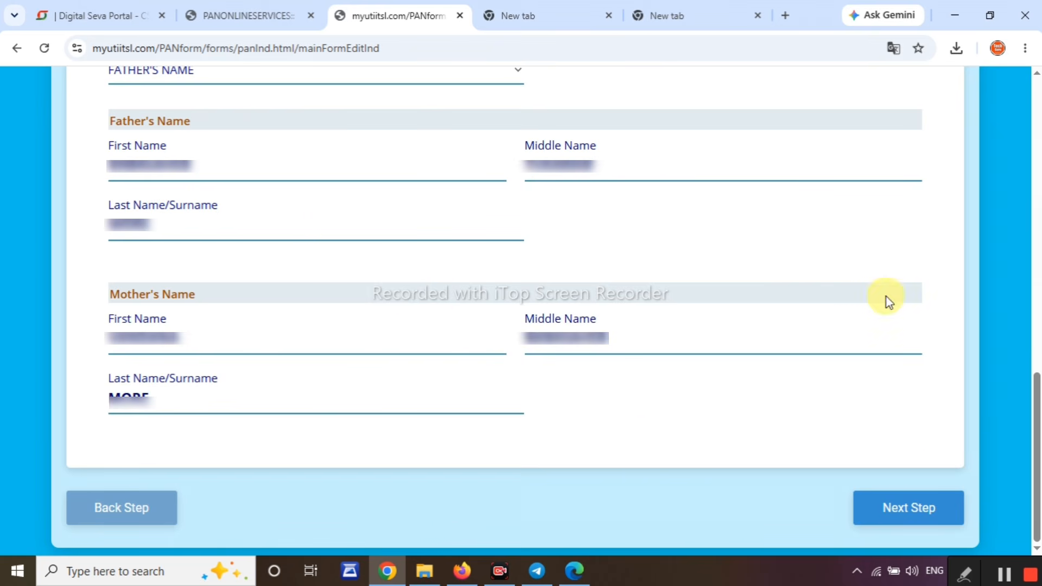
- Continue to the address details, mark No Income as the source of income, and proceed to the other details section
left_click(904, 521)
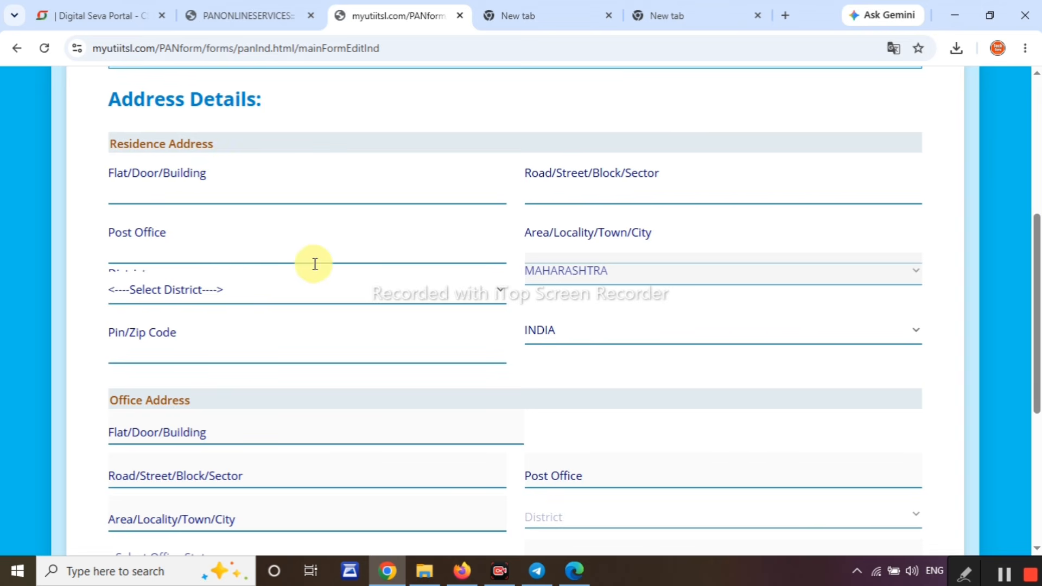
scroll(320, 286, "down", 5)
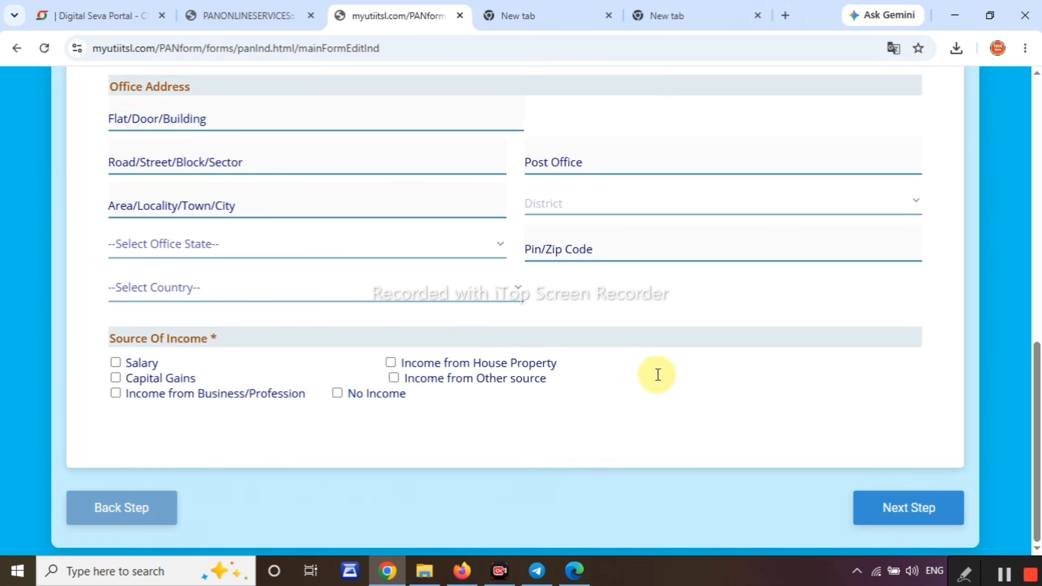
left_click(338, 394)
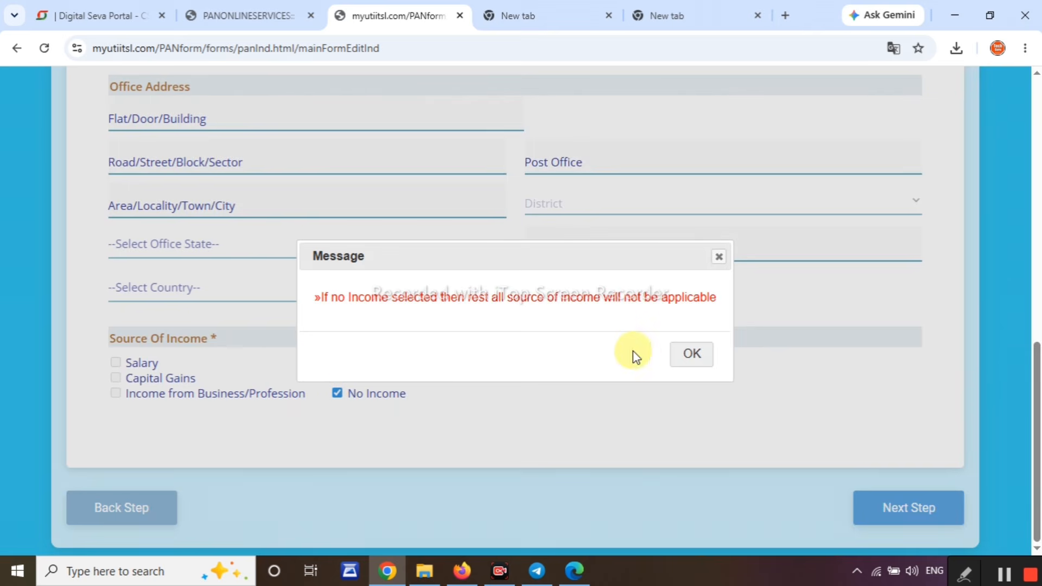
left_click(671, 359)
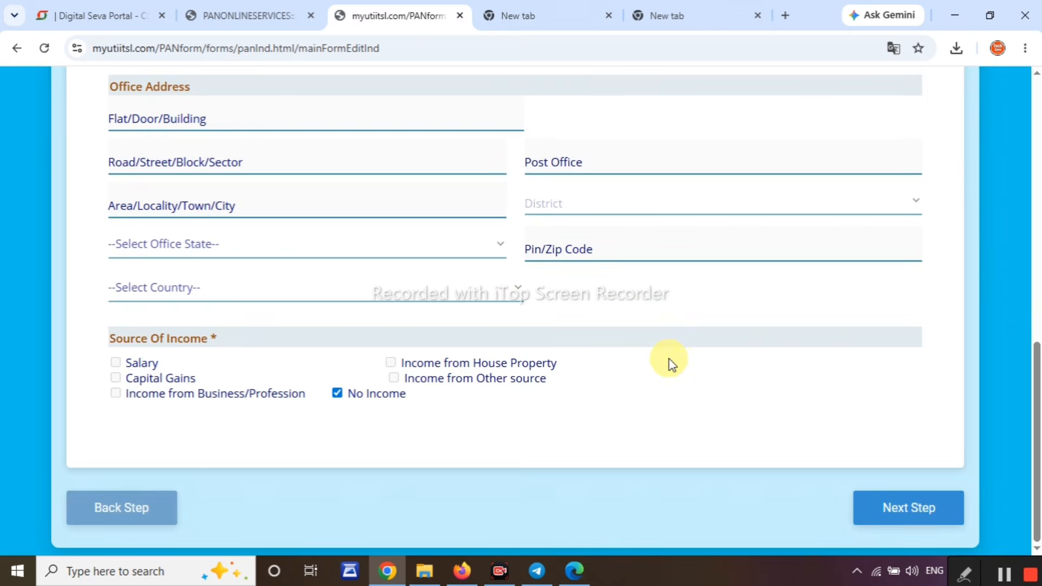
left_click(892, 519)
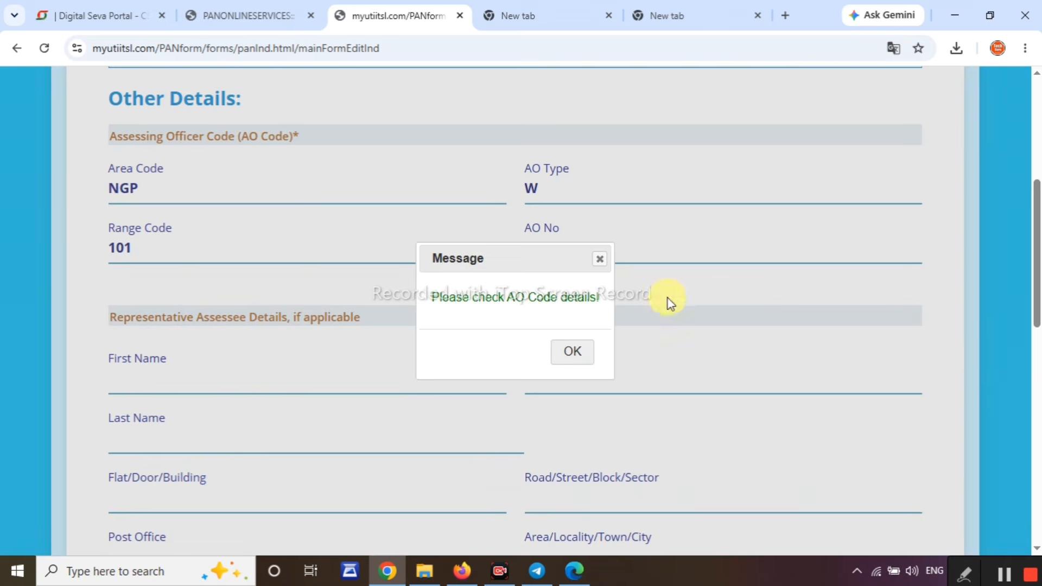
- Dismiss the AO code notice and set the representative assessee's district to BULDHANA
left_click(583, 354)
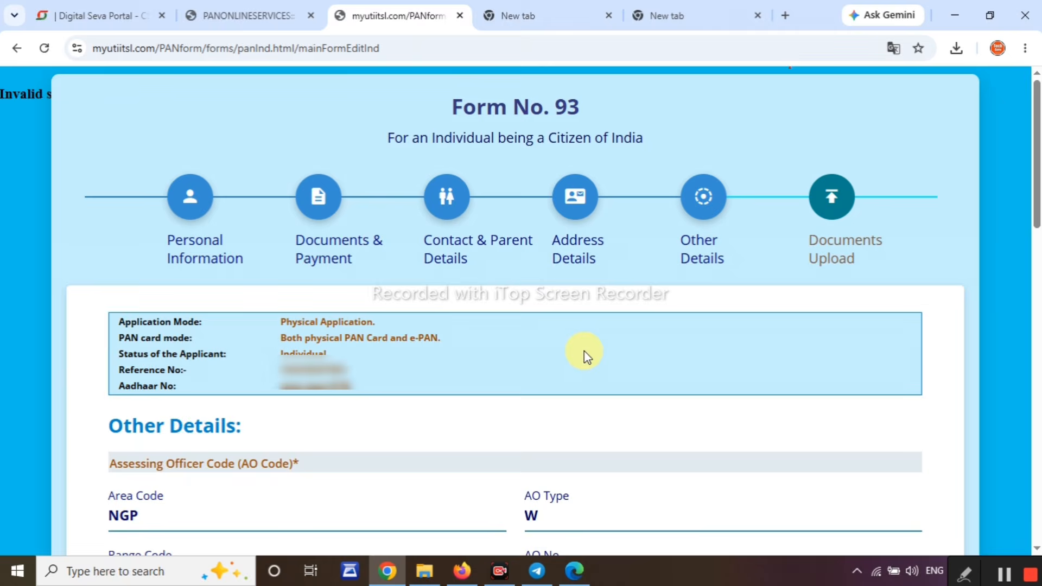
scroll(584, 353, "down", 6)
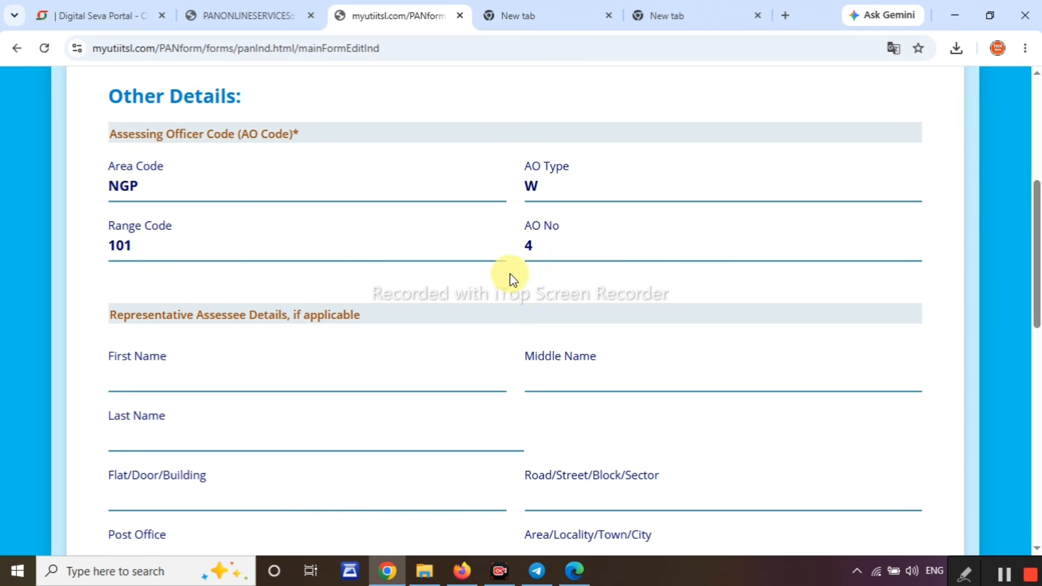
scroll(504, 276, "down", 3)
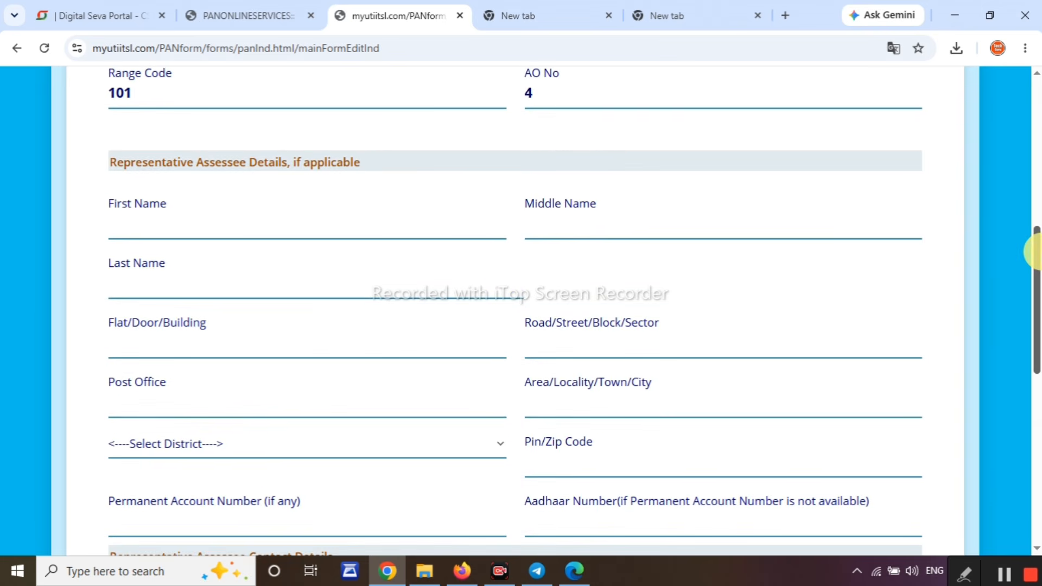
scroll(311, 119, "down", 1)
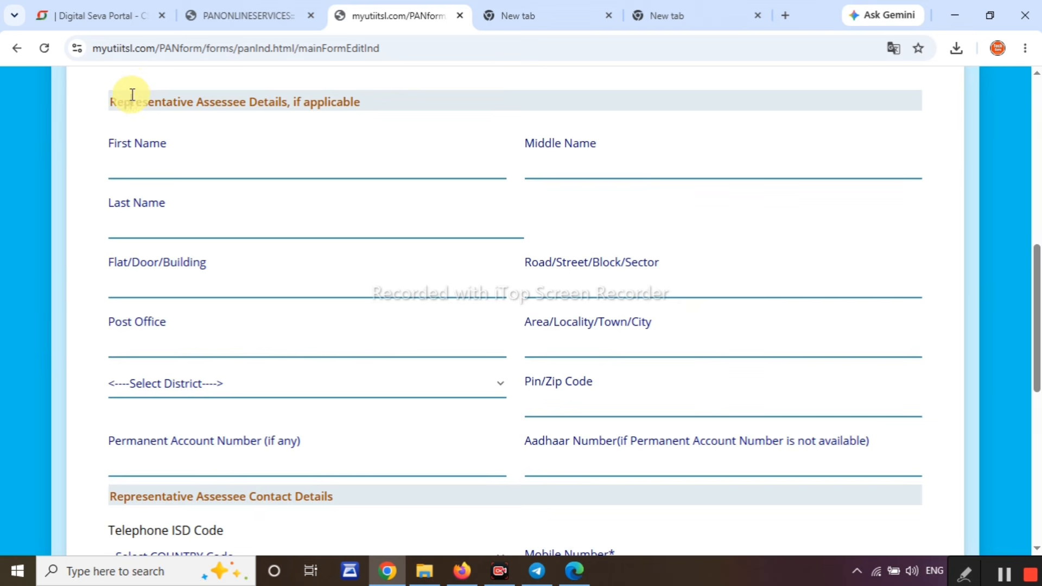
left_click_drag(132, 94, 291, 103)
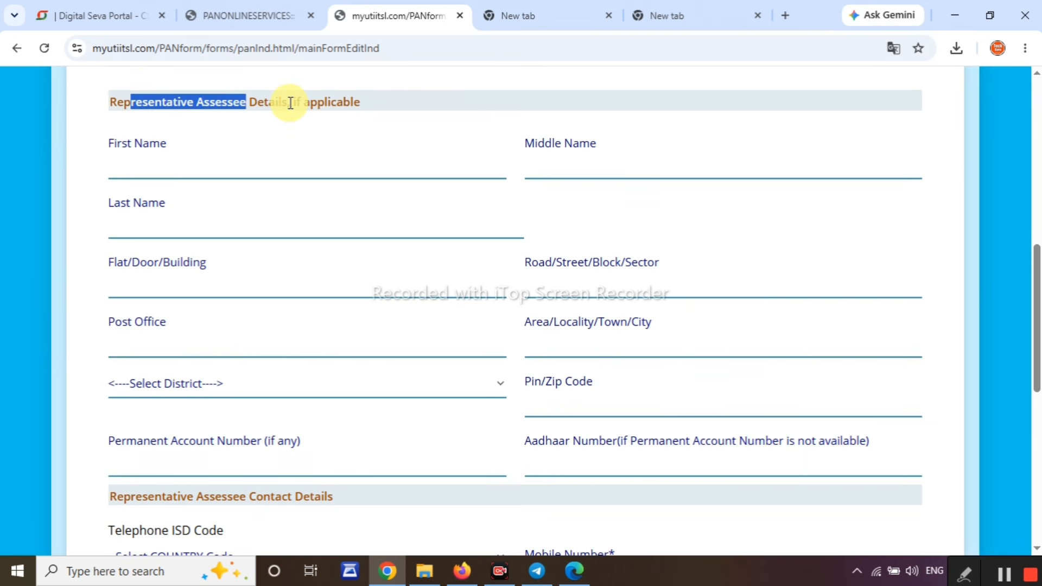
left_click_drag(116, 145, 150, 144)
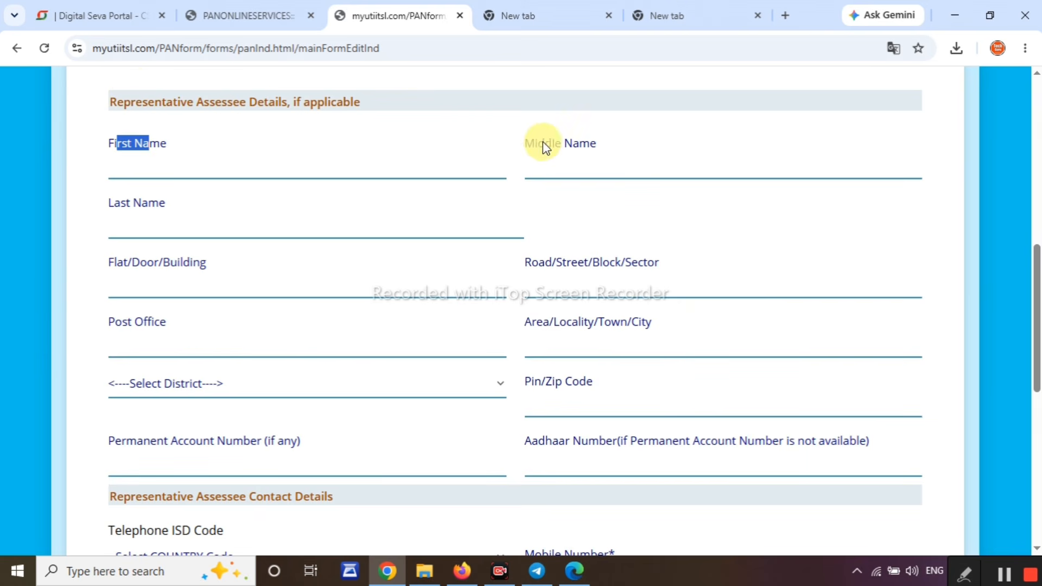
left_click_drag(543, 145, 578, 145)
left_click_drag(114, 204, 163, 205)
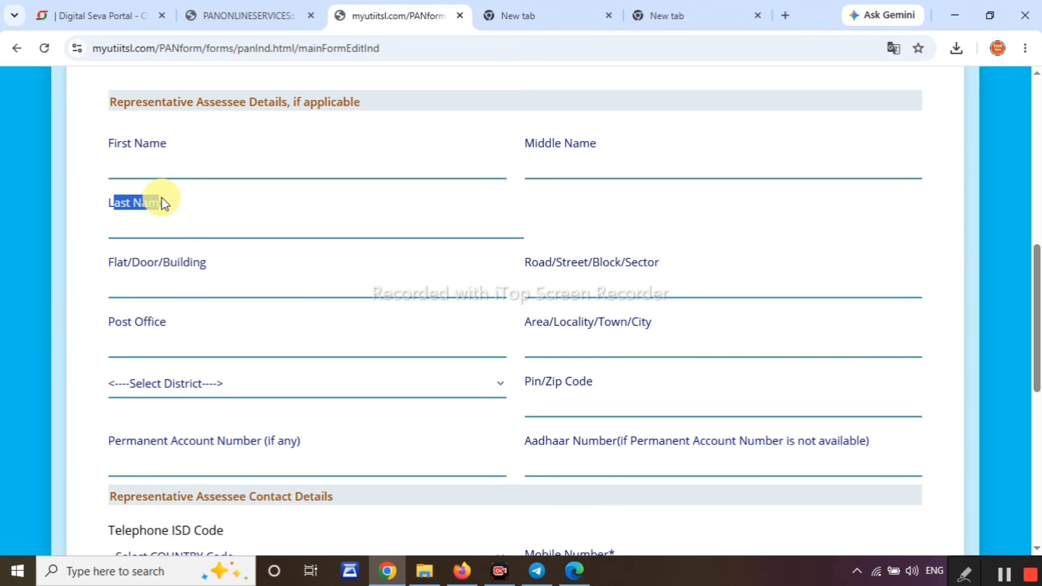
left_click_drag(109, 263, 163, 263)
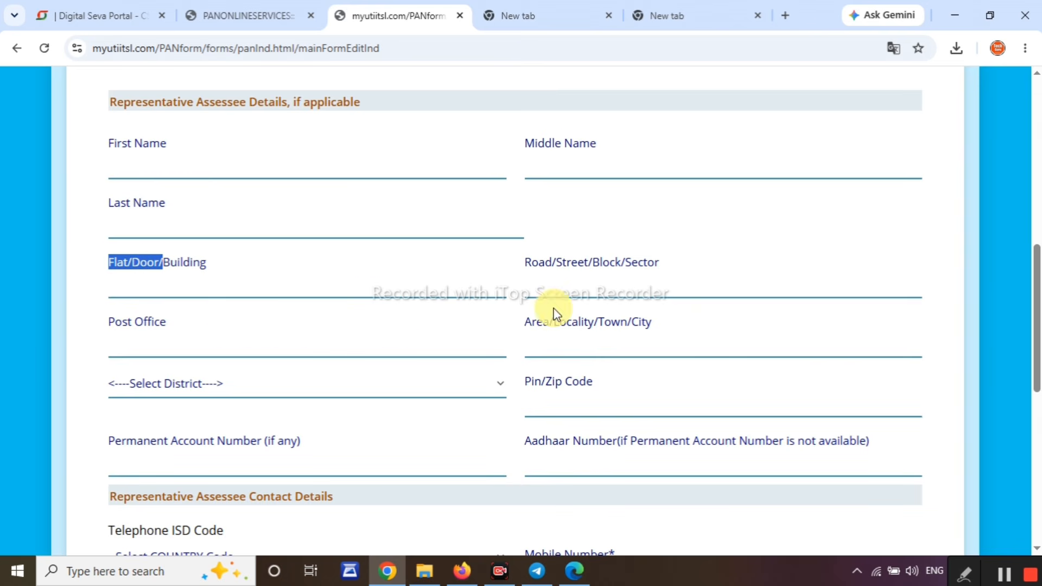
left_click(162, 386)
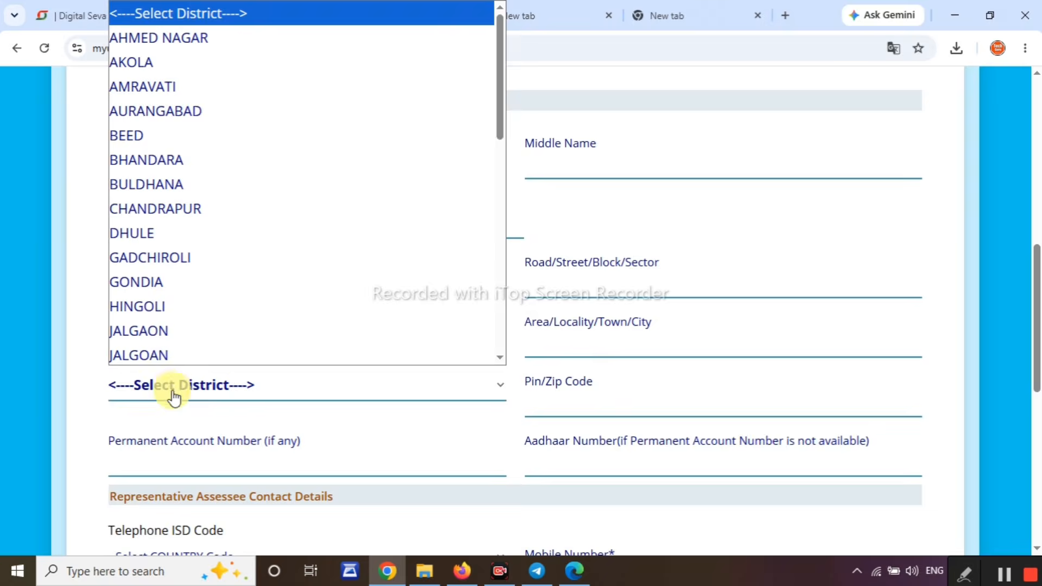
left_click(152, 179)
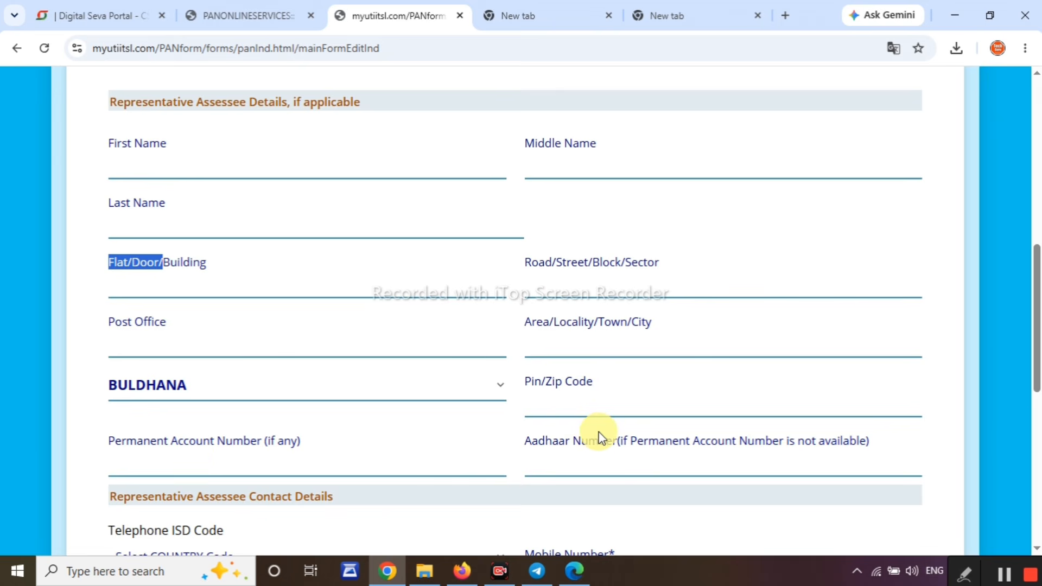
- Set the declaration capacity to SELF for the verification details
scroll(616, 440, "down", 1)
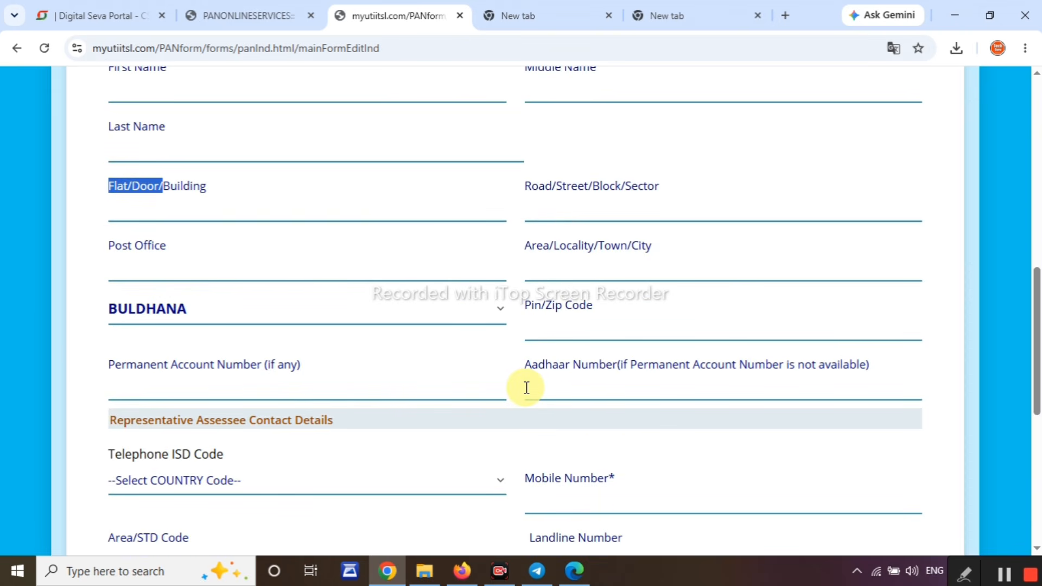
scroll(525, 387, "down", 2)
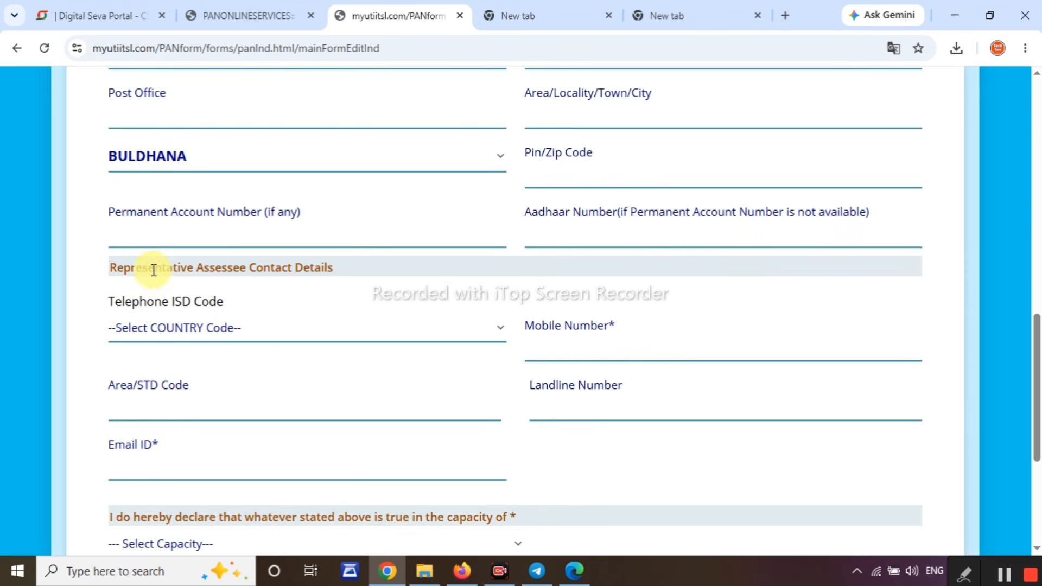
left_click_drag(142, 268, 322, 271)
scroll(325, 272, "down", 1)
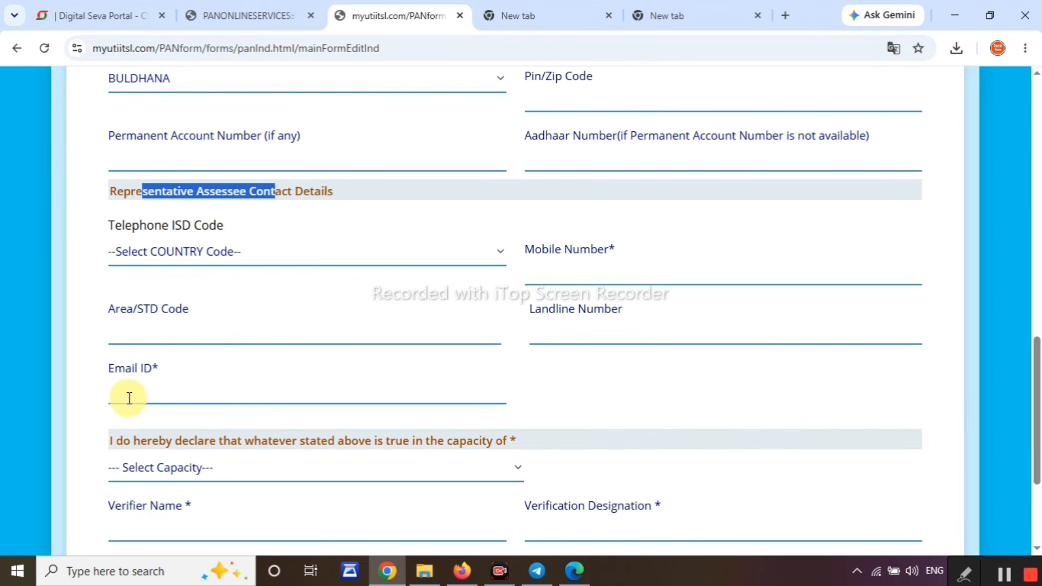
scroll(245, 364, "down", 1)
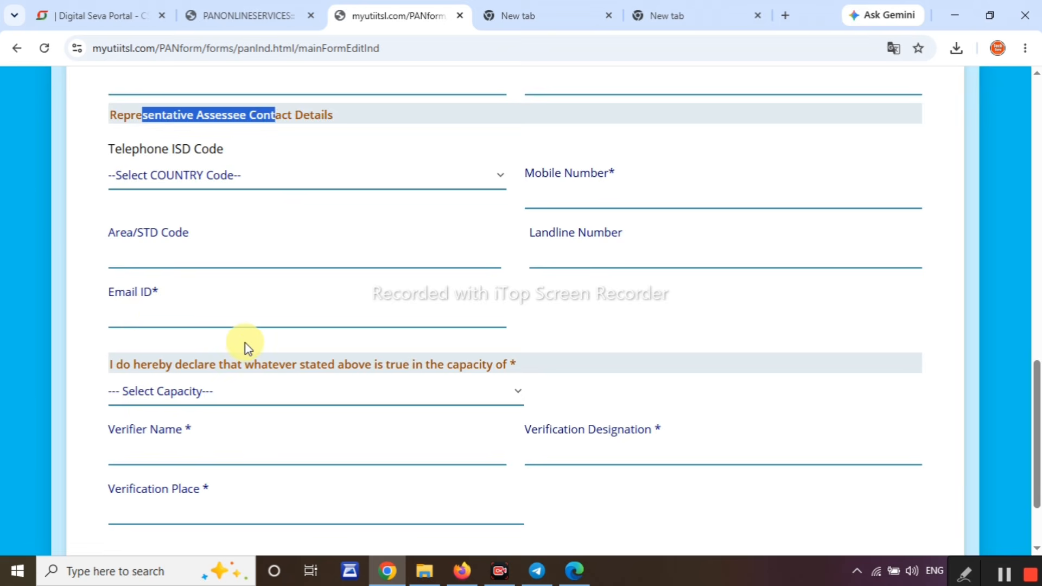
scroll(245, 343, "down", 1)
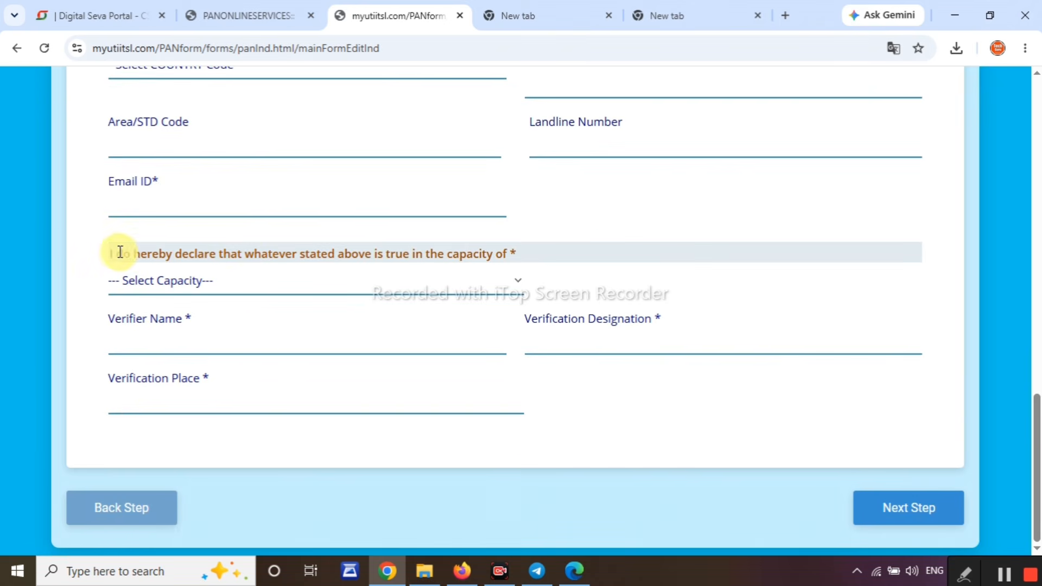
left_click_drag(116, 252, 254, 273)
left_click(262, 289)
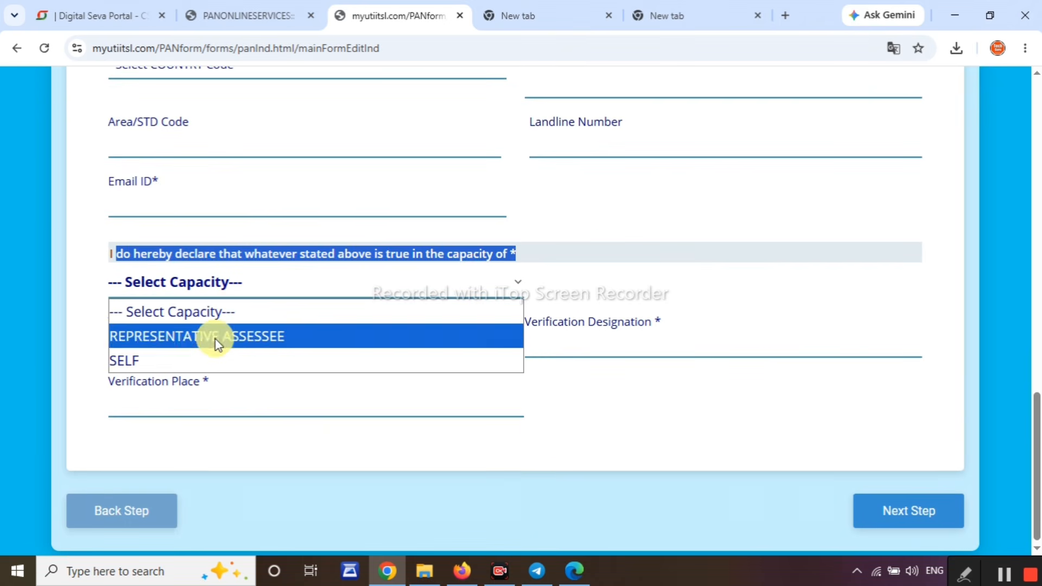
left_click(186, 357)
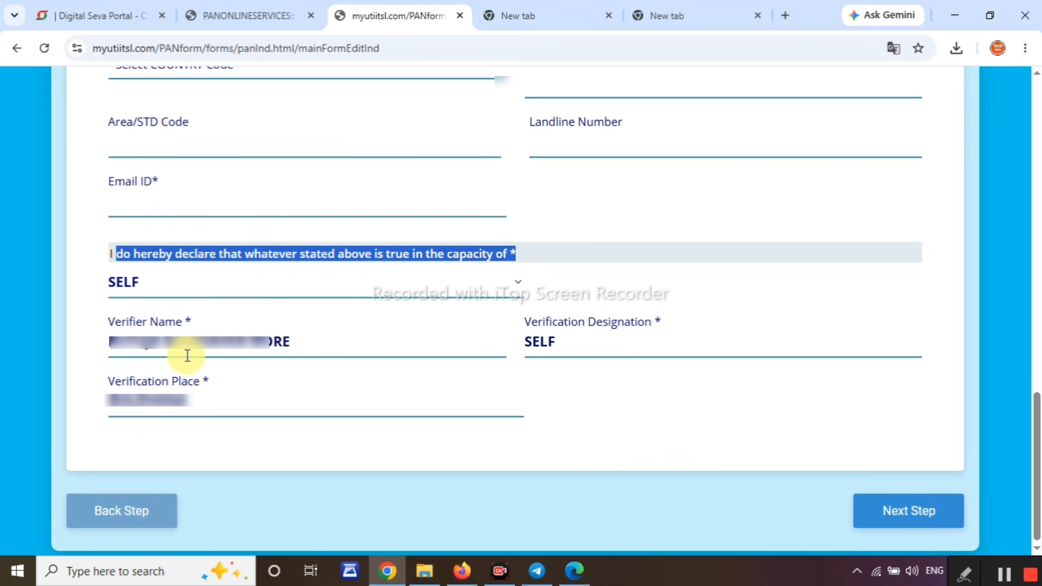
left_click(632, 426)
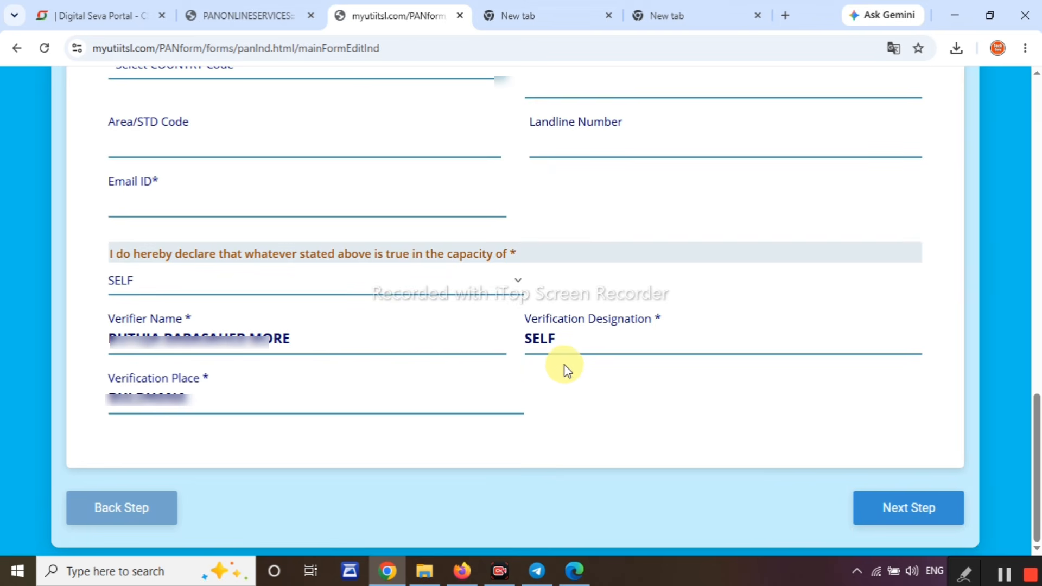
- Proceed to the documents upload section, review the selected proof documents, and submit the application
left_click(912, 520)
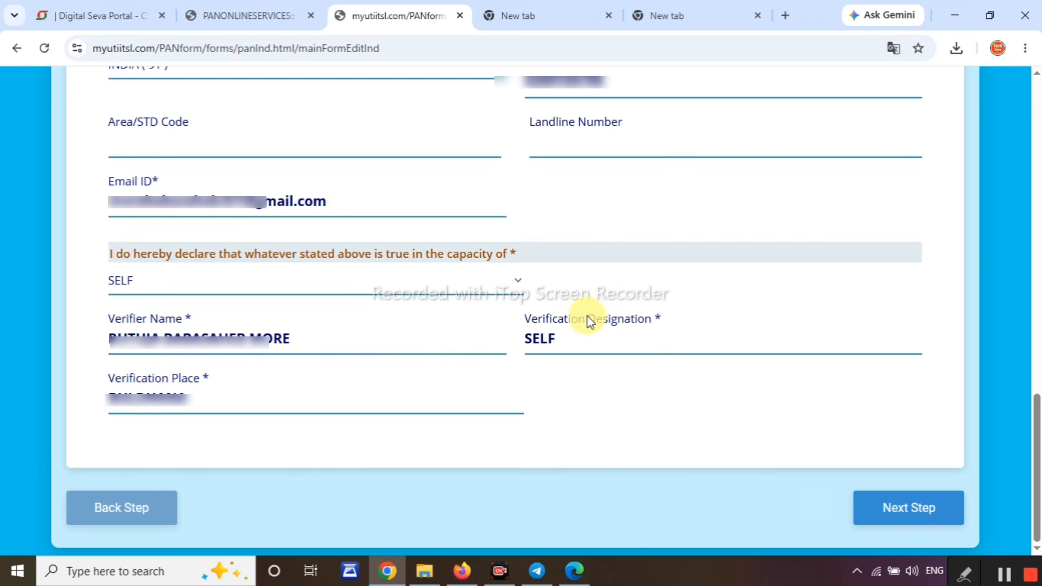
left_click(870, 516)
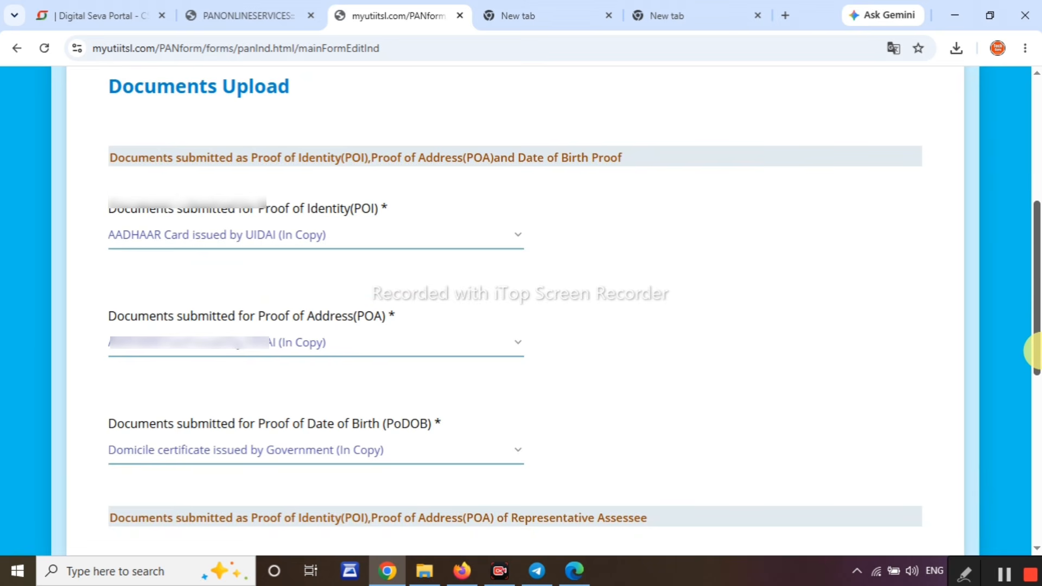
scroll(1033, 350, "down", 4)
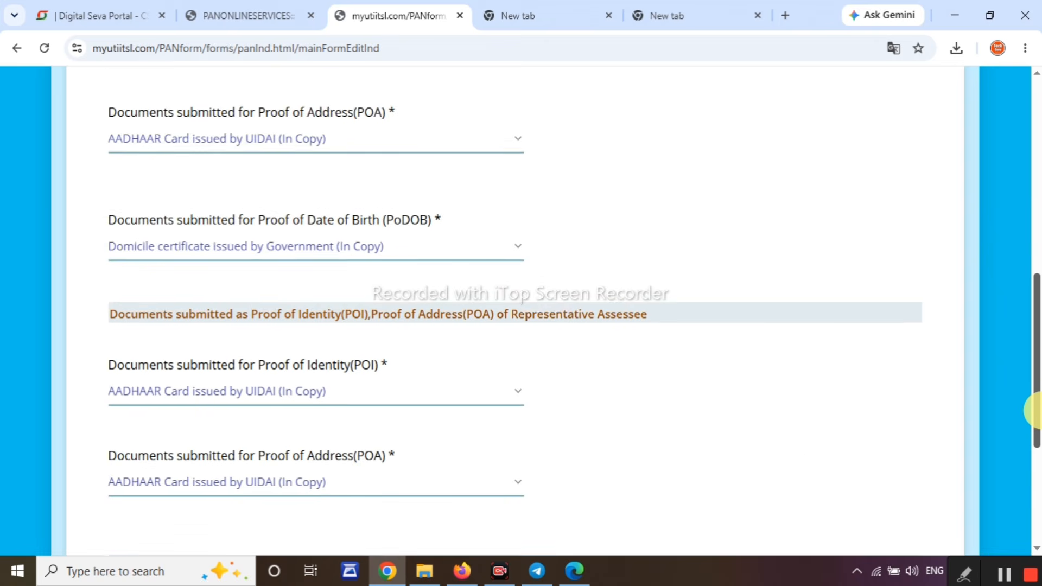
left_click_drag(1033, 410, 1034, 510)
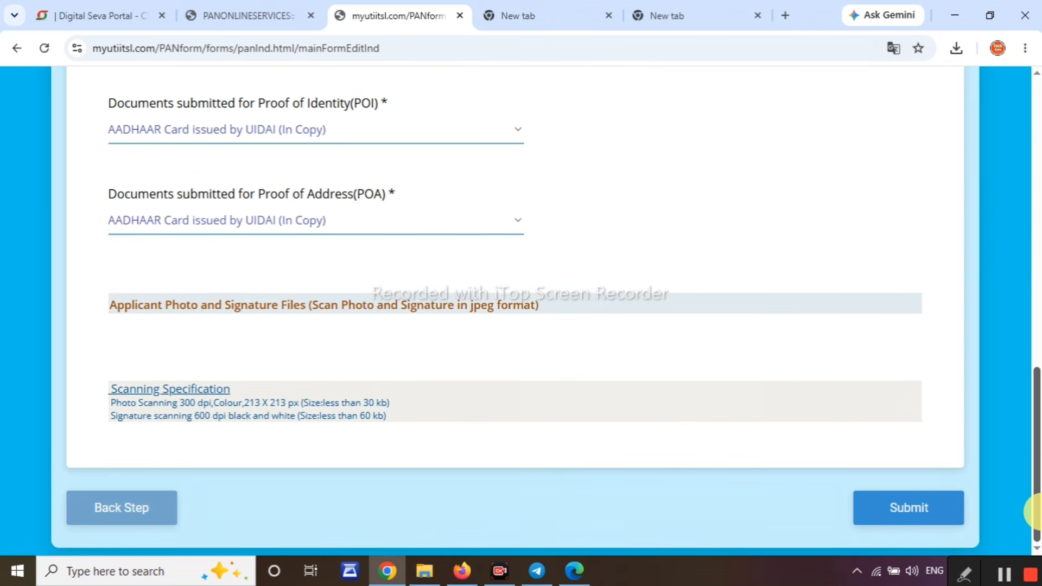
left_click(929, 515)
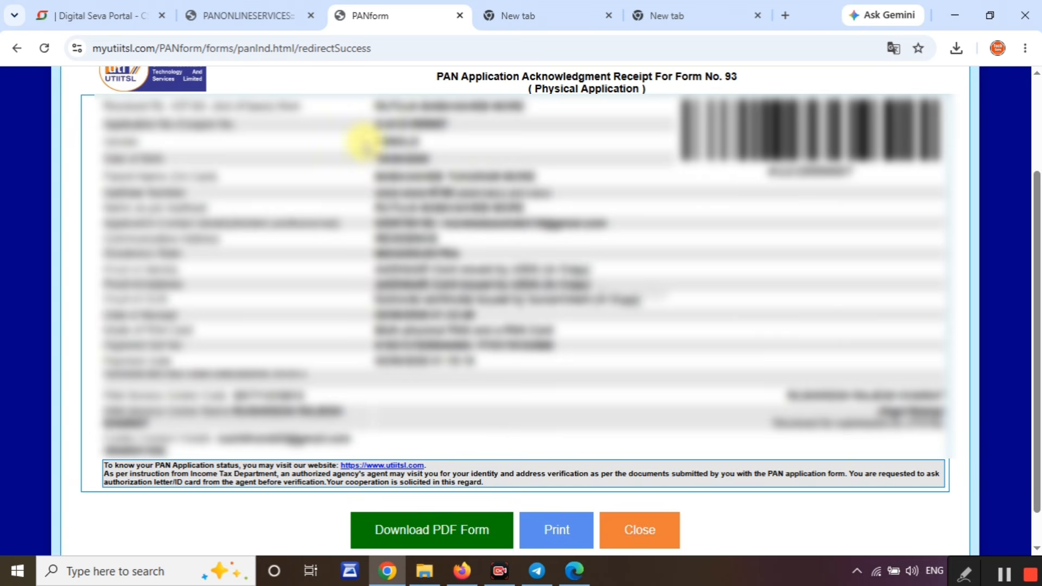
- Download the application form as a PDF from the acknowledgment receipt and review both of its pages
left_click(429, 540)
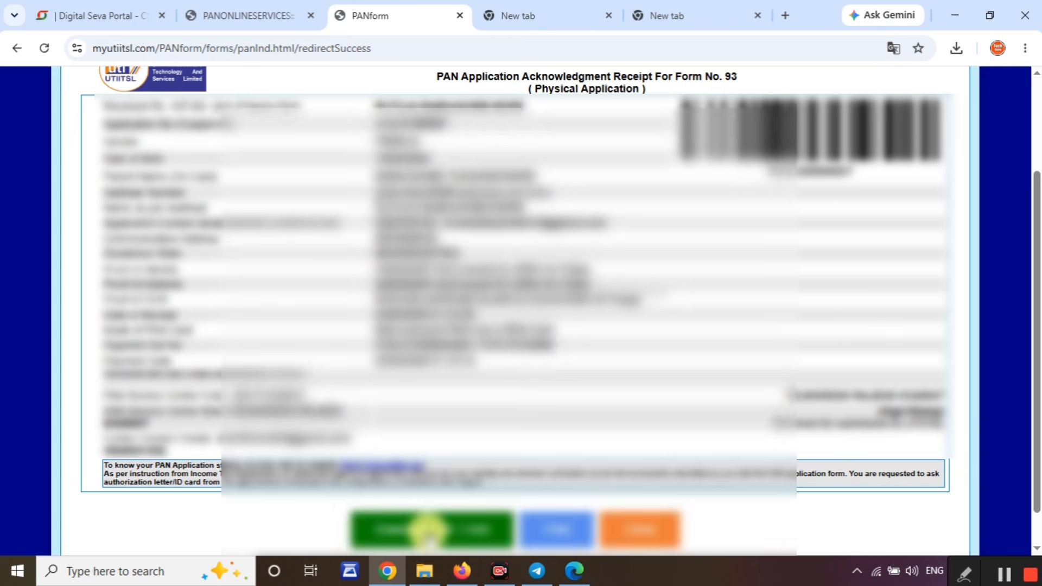
scroll(640, 296, "down", 5)
scroll(640, 296, "down", 2)
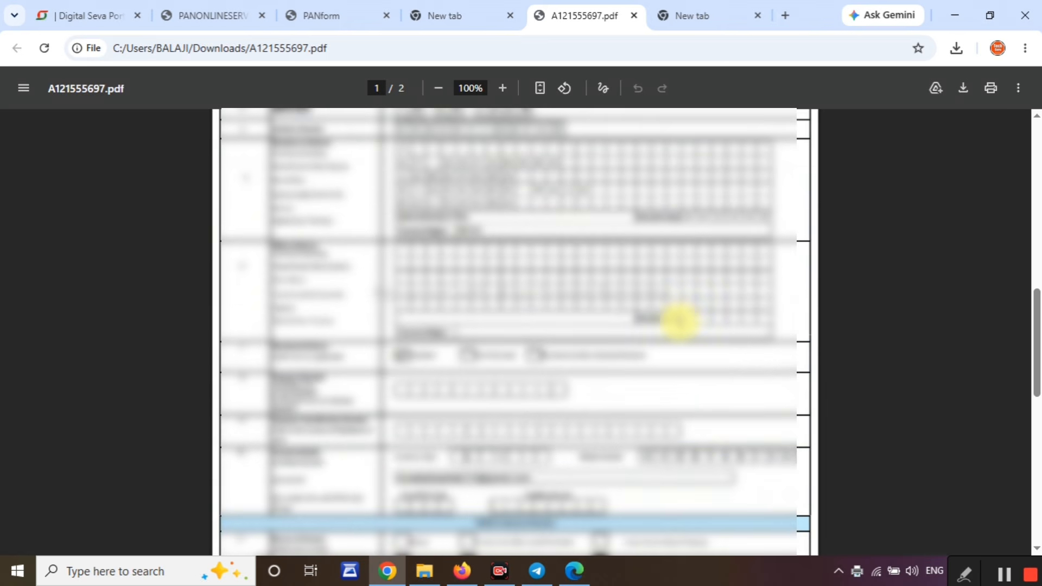
scroll(685, 318, "down", 7)
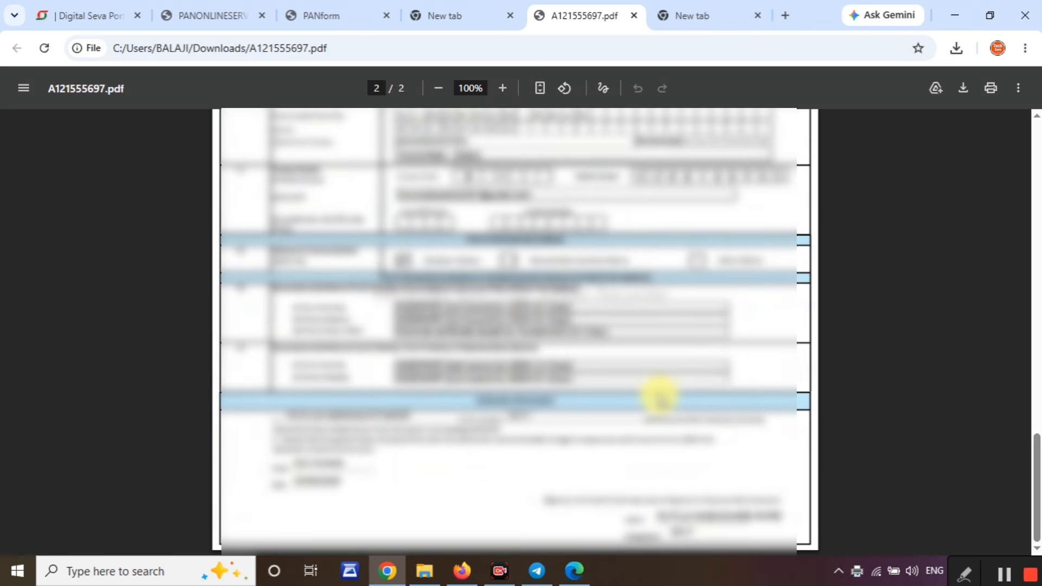
scroll(651, 392, "up", 20)
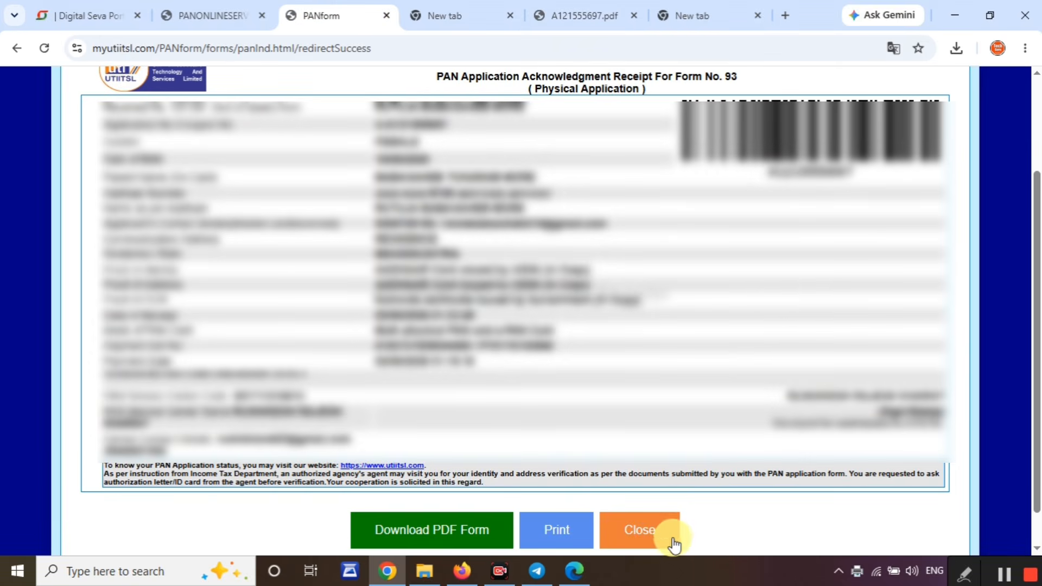
- Close the acknowledgment receipt and open the Upload Documents dialog for the listed PAN application
left_click(659, 537)
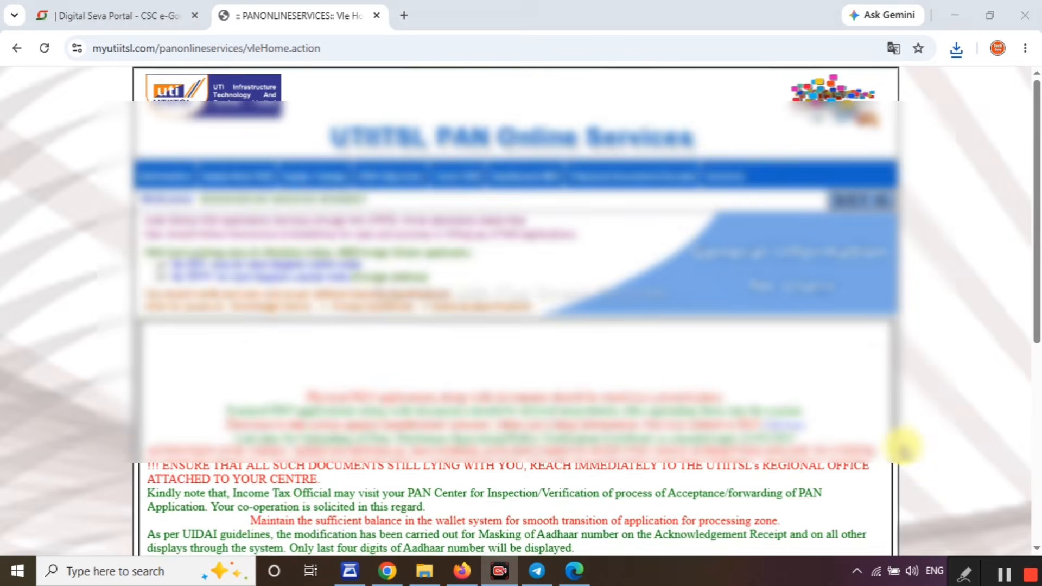
mouse_move(250, 190)
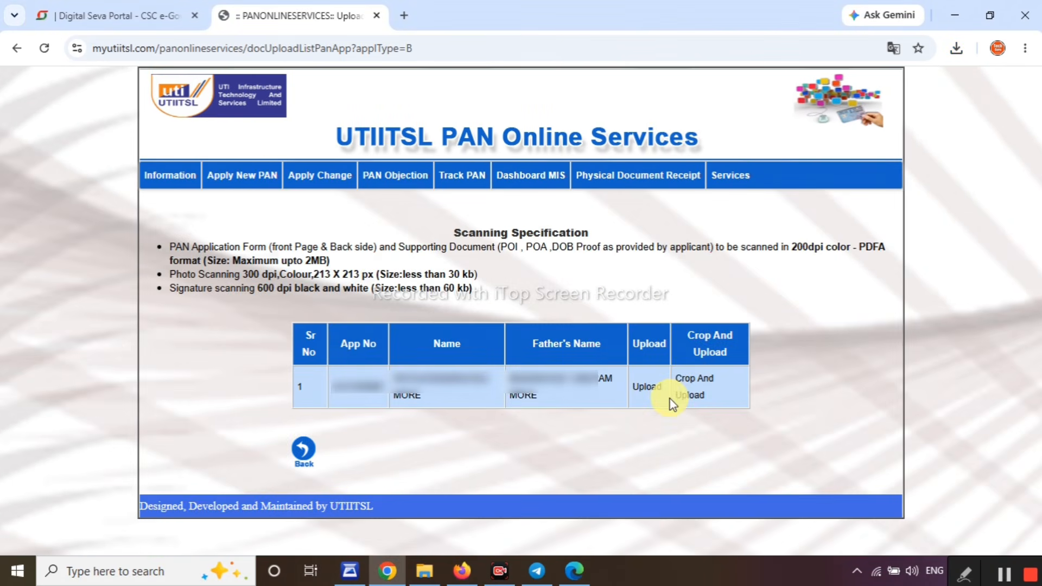
left_click(688, 388)
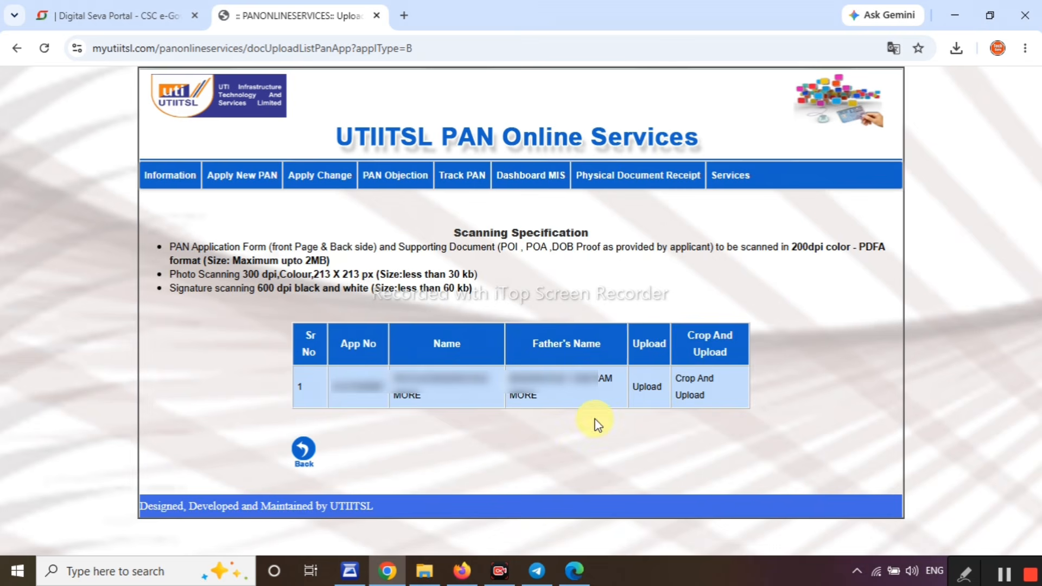
left_click(647, 387)
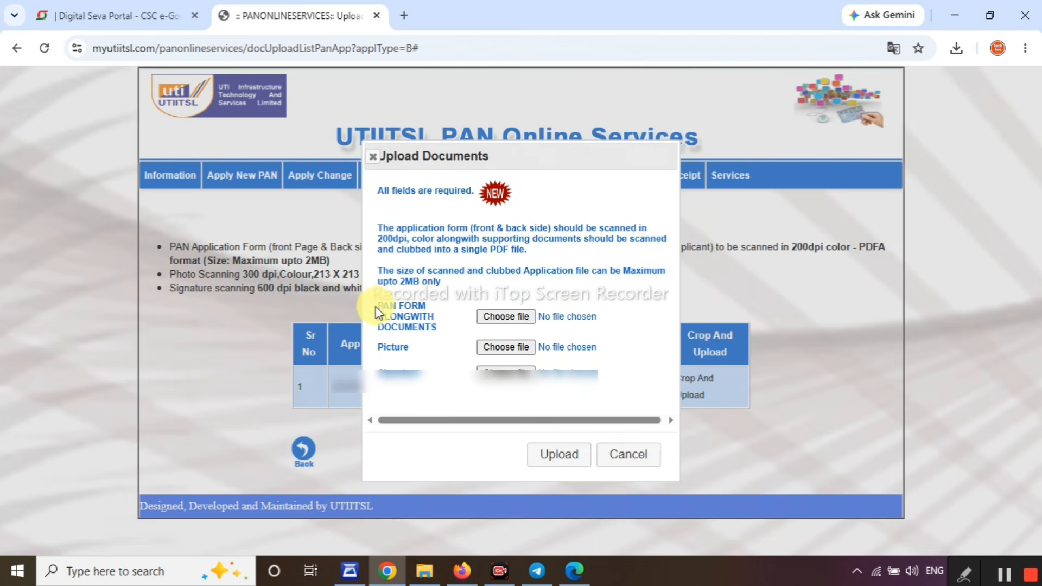
triple_click(404, 328)
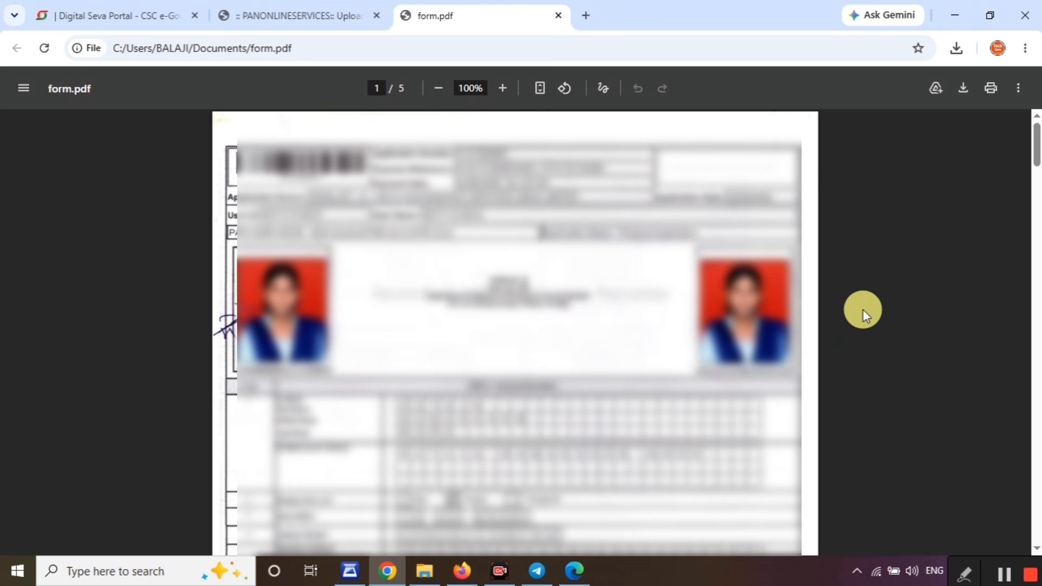
- Review all five pages of form.pdf, checking the signed application form, the identity cards and the age, nationality and domicile certificate
scroll(874, 303, "down", 3)
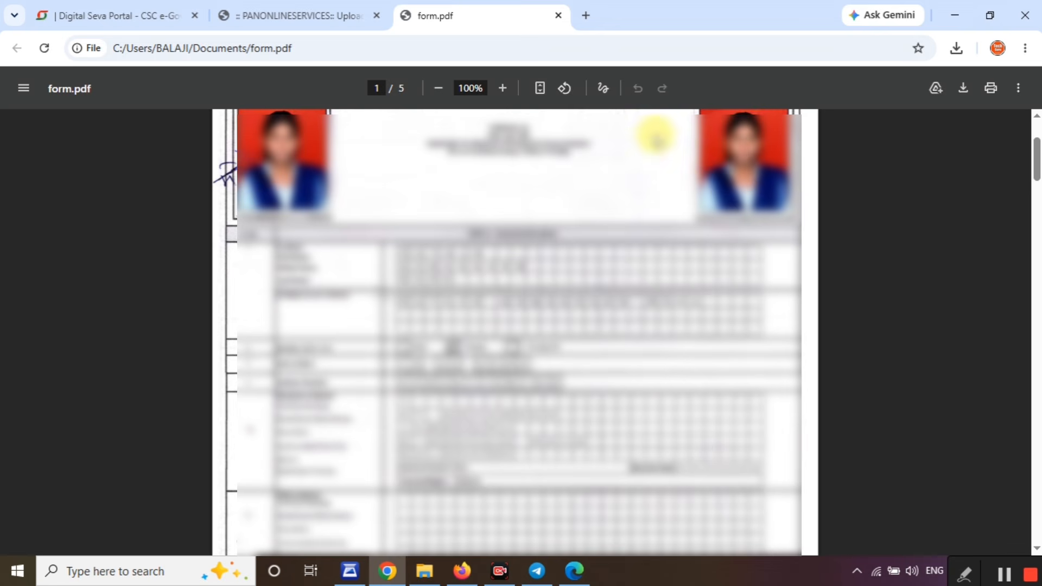
scroll(767, 244, "down", 10)
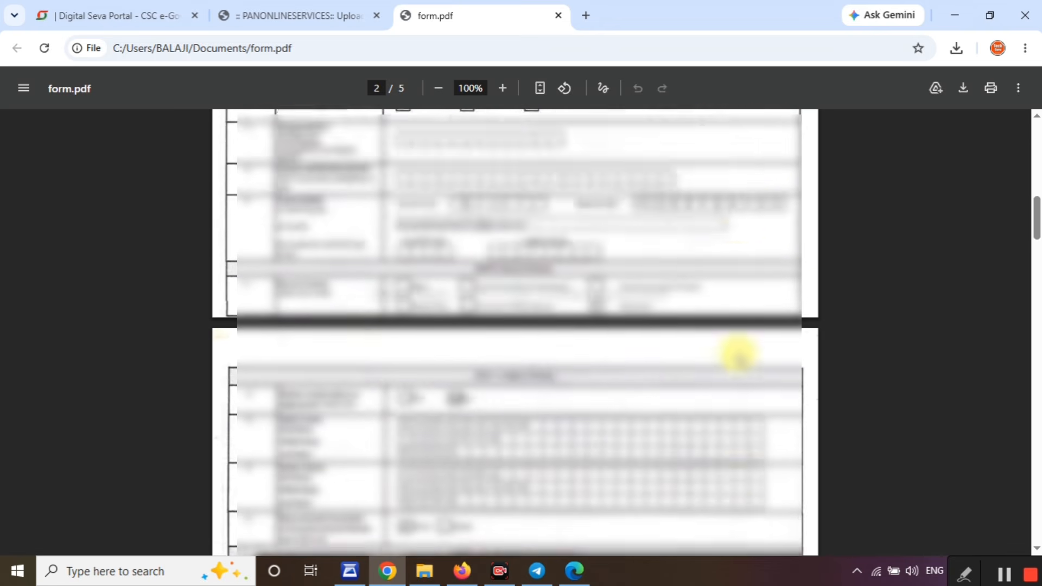
scroll(739, 348, "down", 14)
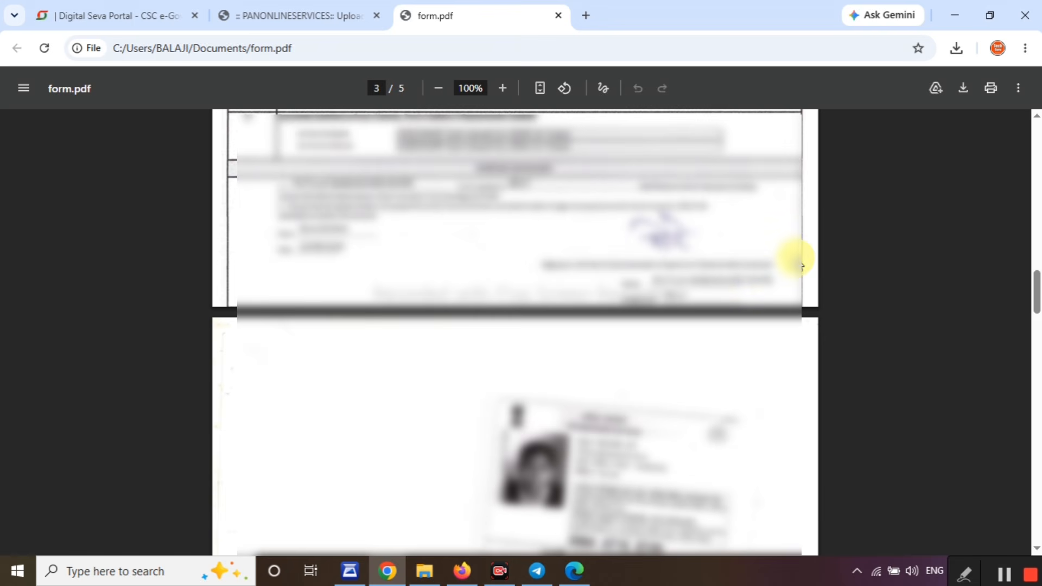
scroll(798, 264, "down", 6)
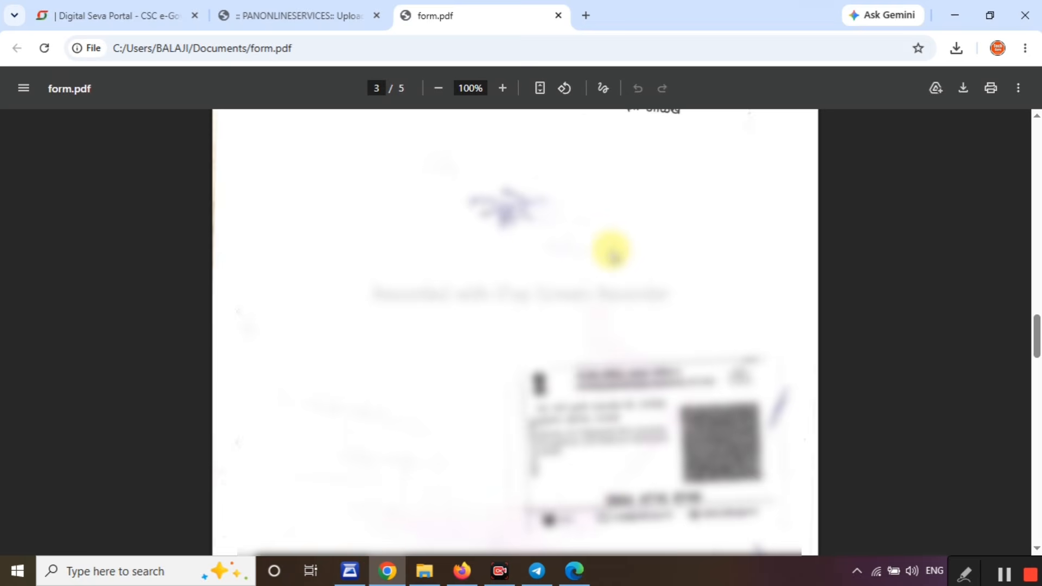
scroll(676, 295, "down", 4)
scroll(678, 295, "down", 10)
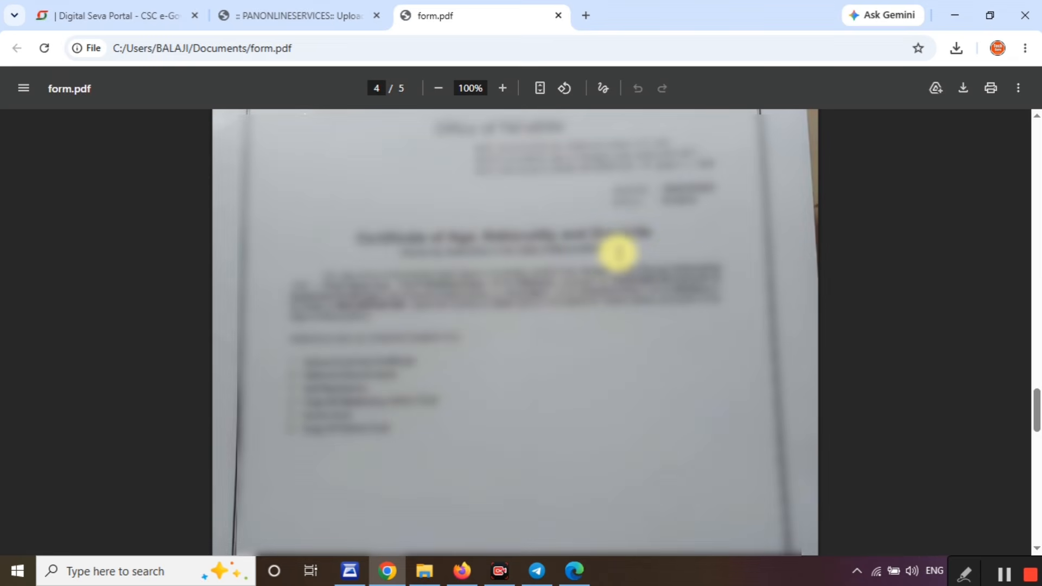
scroll(618, 272, "down", 10)
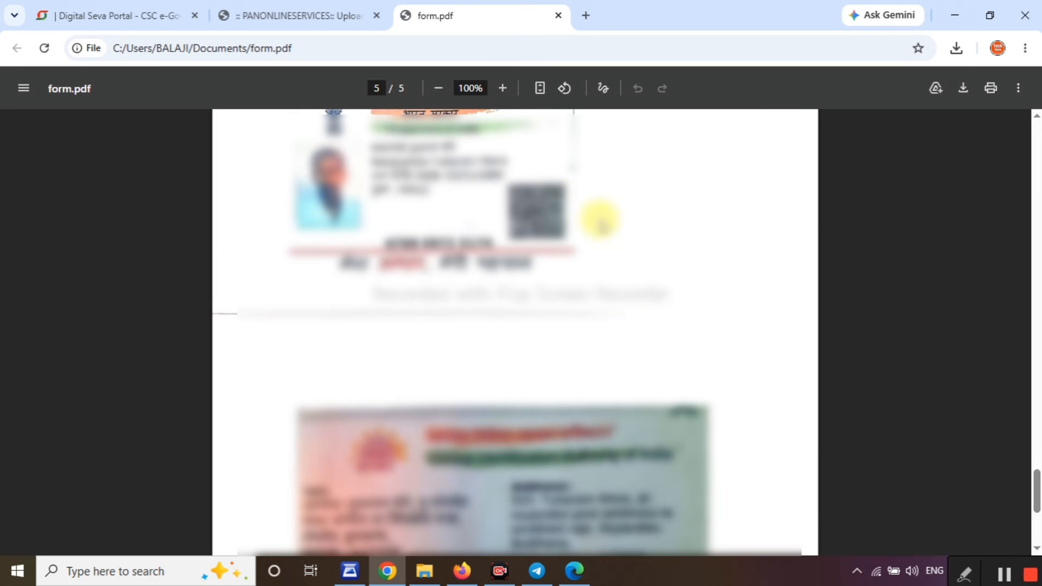
scroll(624, 266, "down", 5)
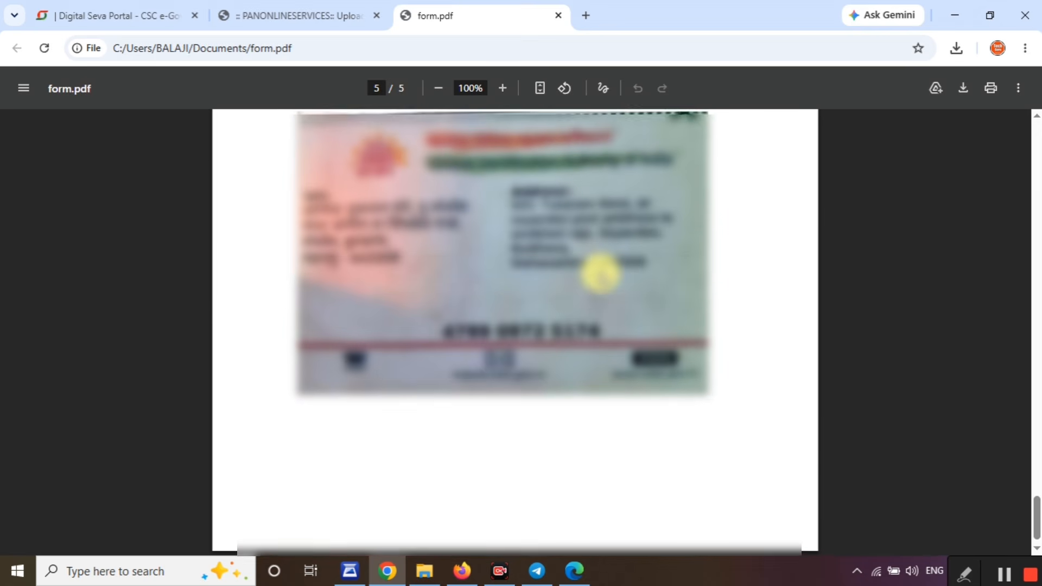
scroll(600, 272, "up", 8)
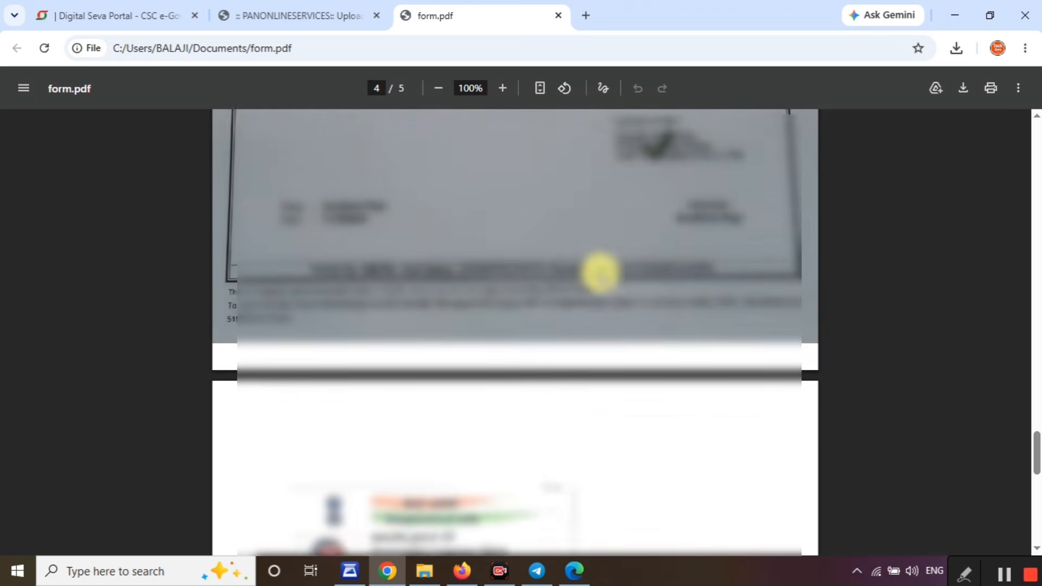
scroll(599, 272, "up", 7)
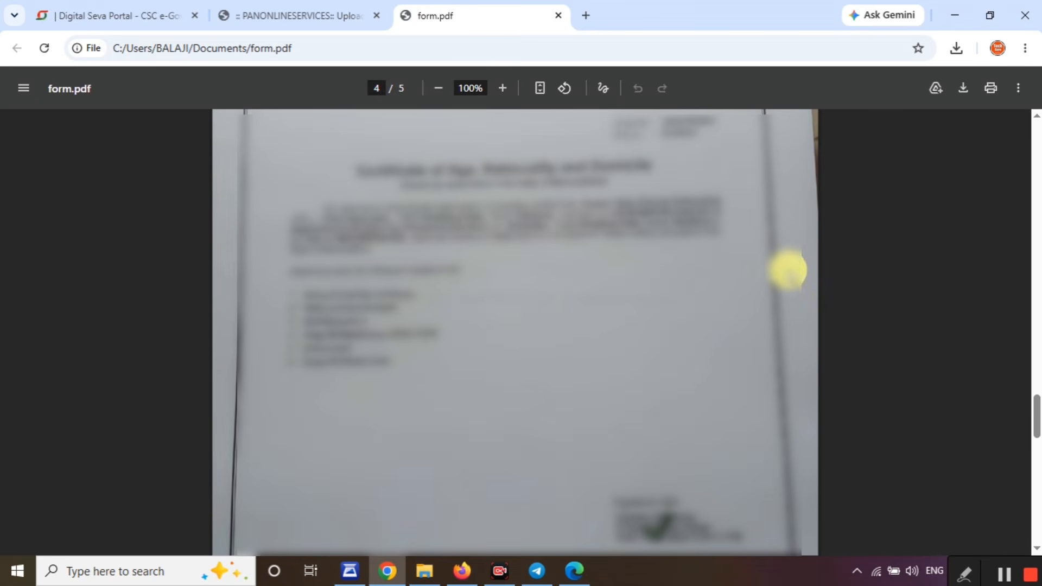
scroll(575, 281, "down", 7)
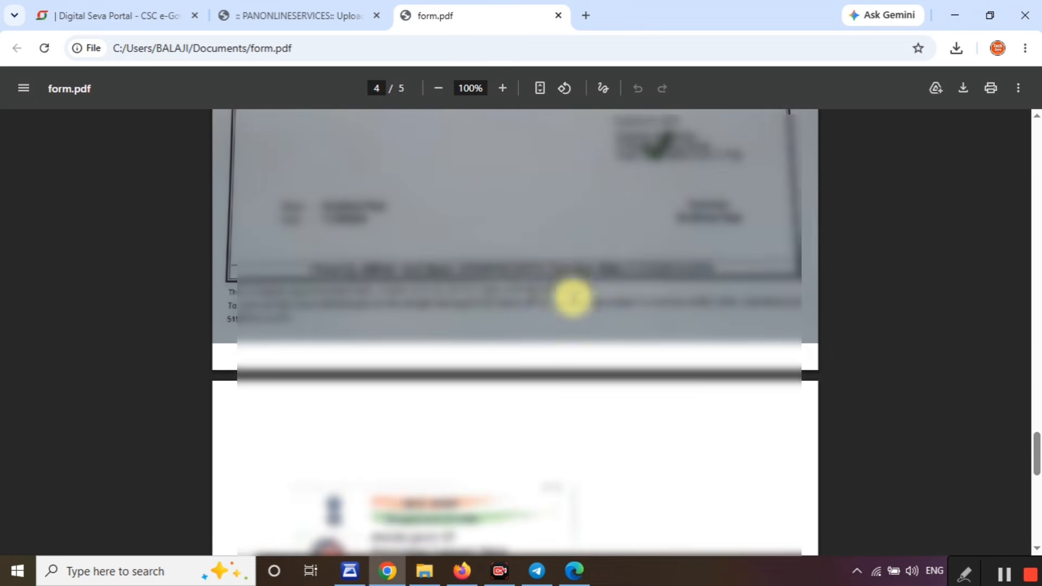
scroll(596, 342, "down", 10)
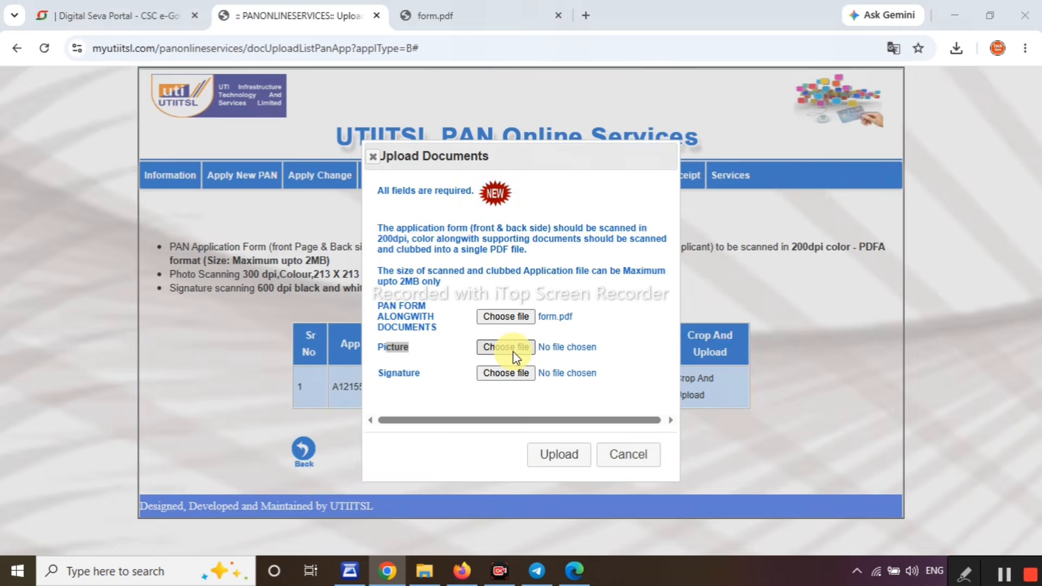
- Attach uticrop1780388080.jpg as the picture and uticrop1780388095.jpg as the signature, and upload them together with form.pdf
left_click(513, 351)
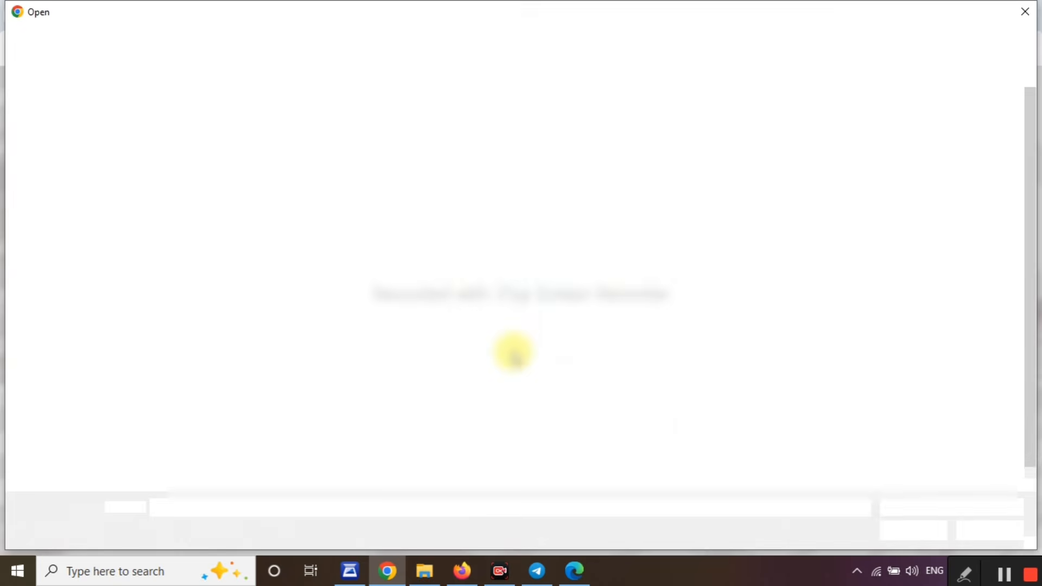
double_click(512, 354)
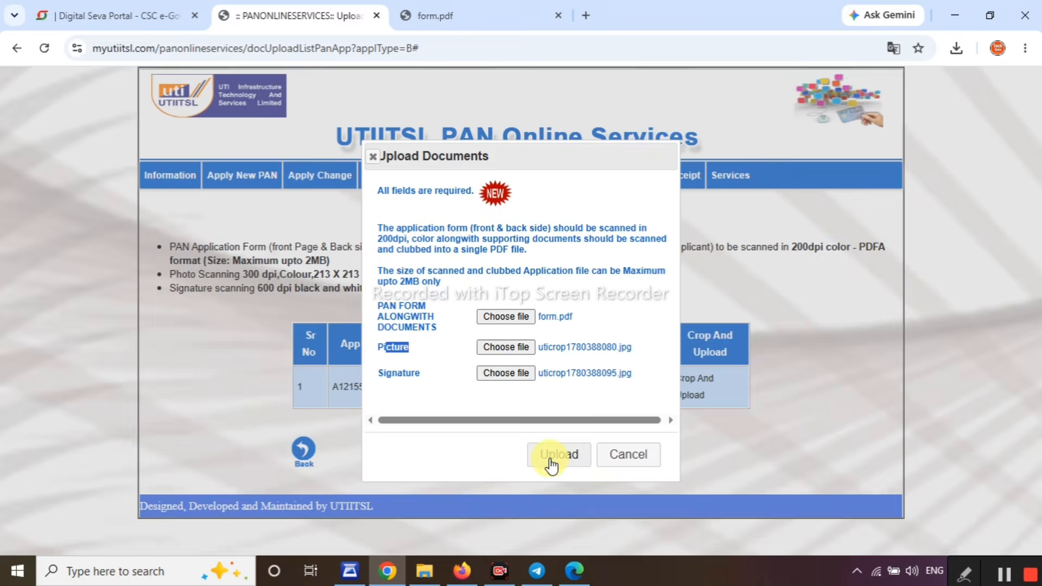
left_click(554, 455)
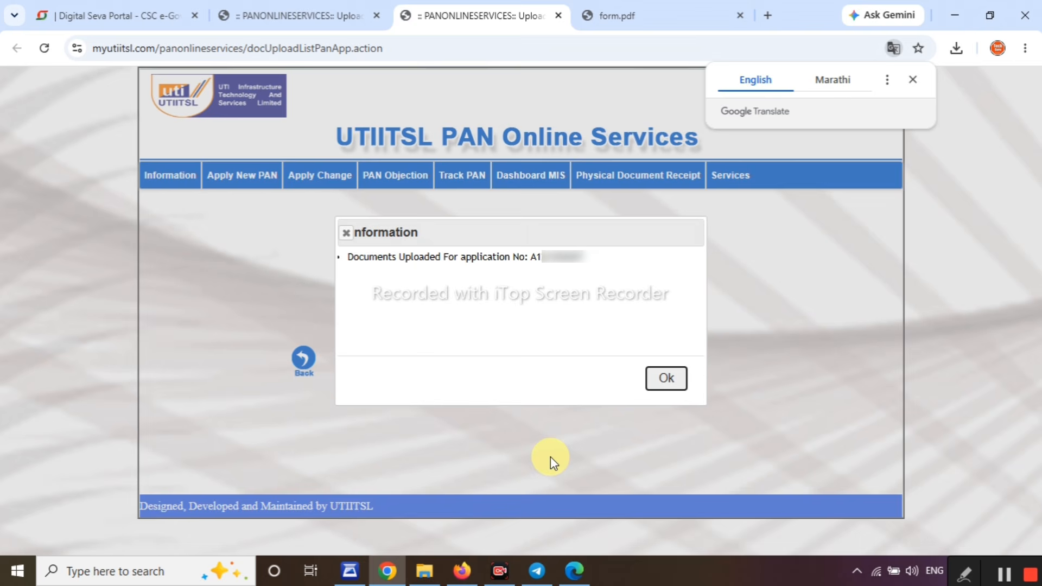
left_click(912, 79)
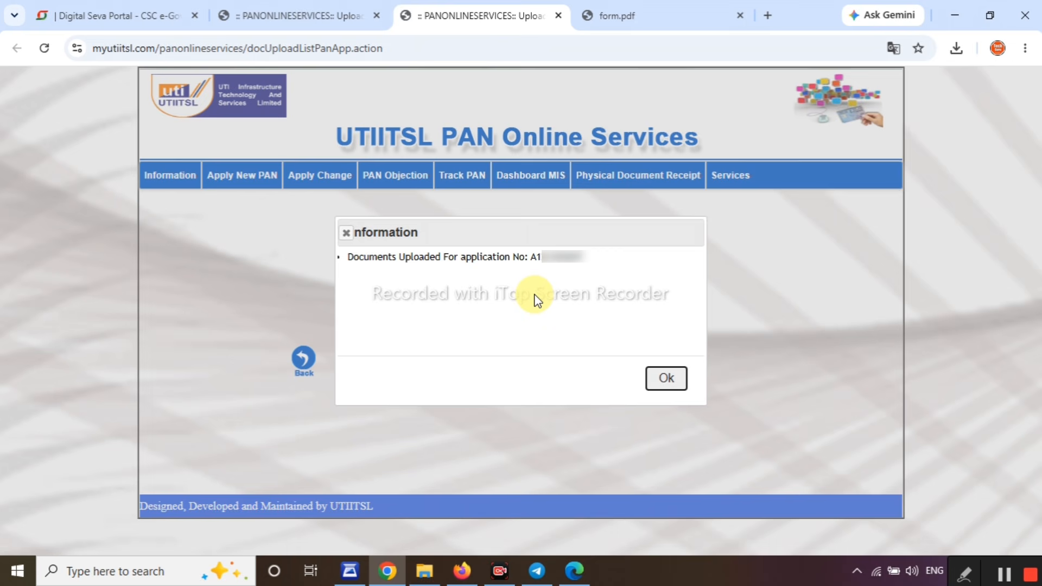
left_click_drag(458, 257, 589, 258)
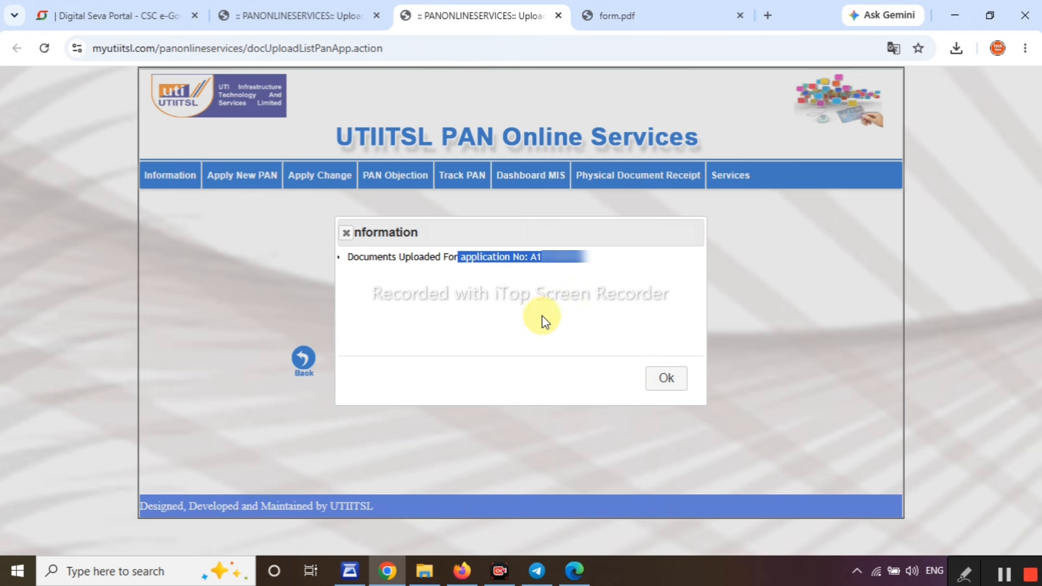